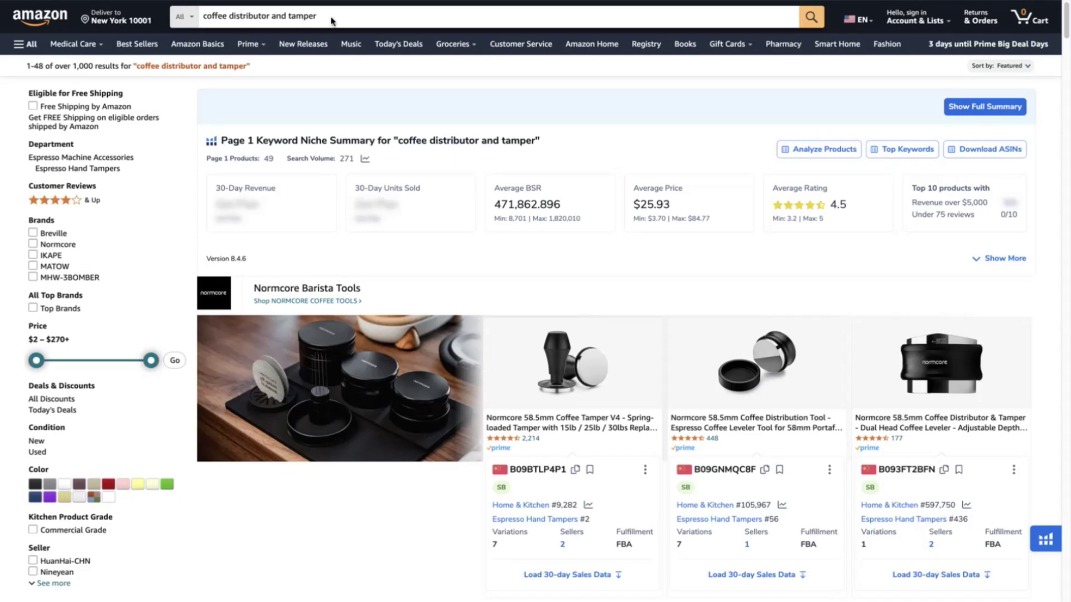
scroll(653, 225, down, 5)
scroll(653, 226, down, 5)
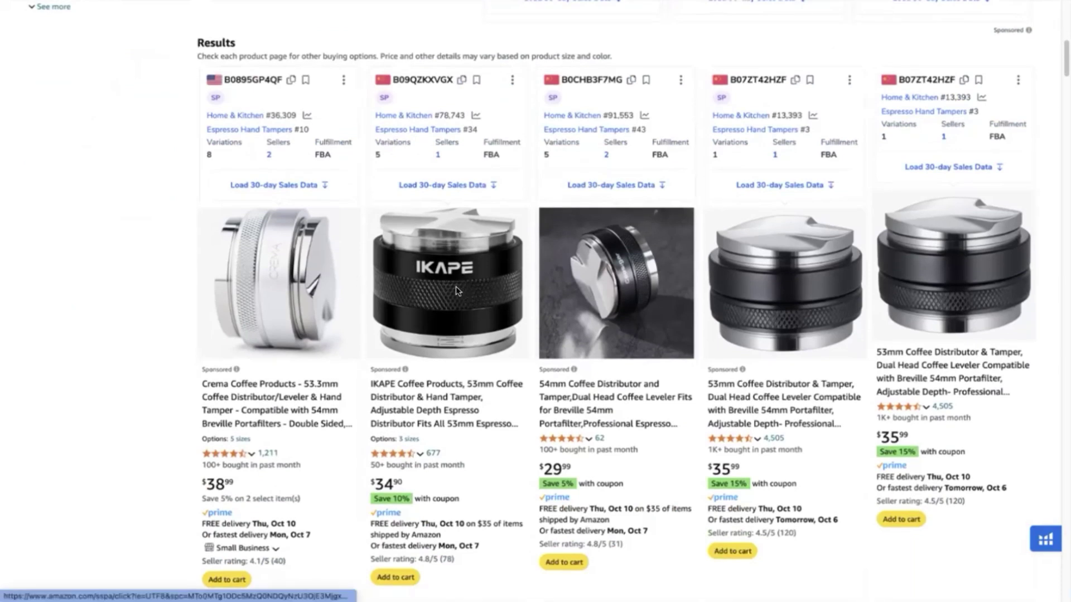
scroll(798, 316, down, 2)
scroll(798, 317, down, 1)
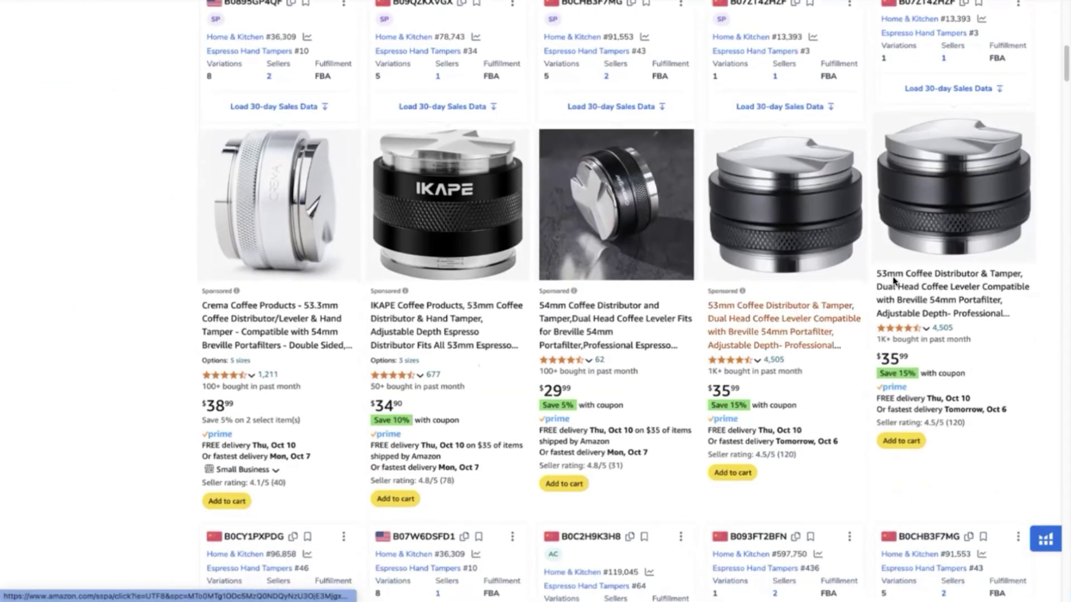
scroll(968, 194, down, 8)
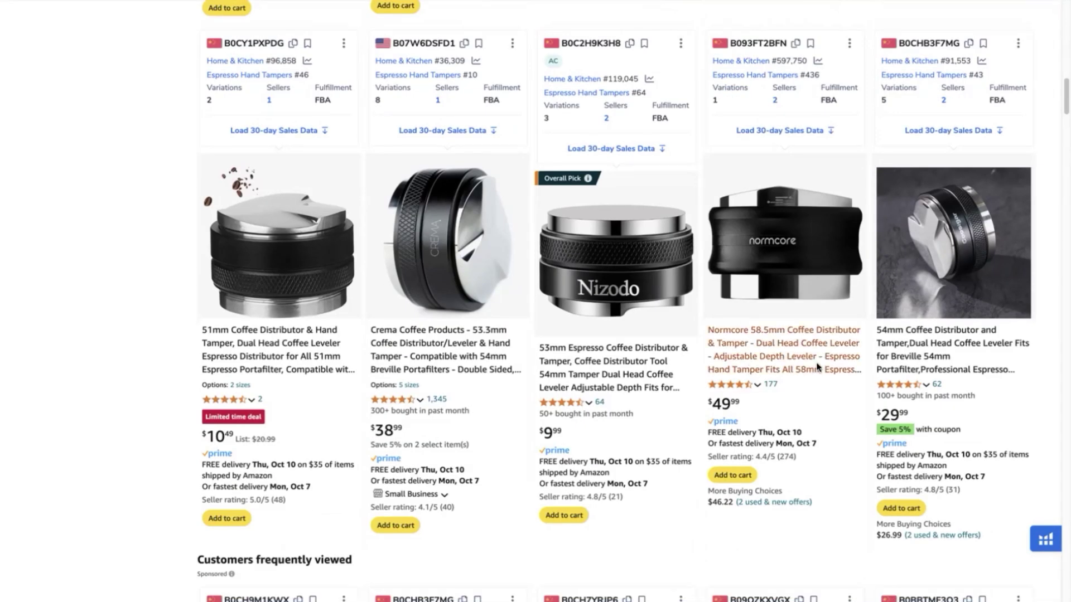
scroll(813, 379, down, 10)
scroll(812, 355, down, 8)
scroll(809, 351, up, 20)
scroll(805, 345, up, 5)
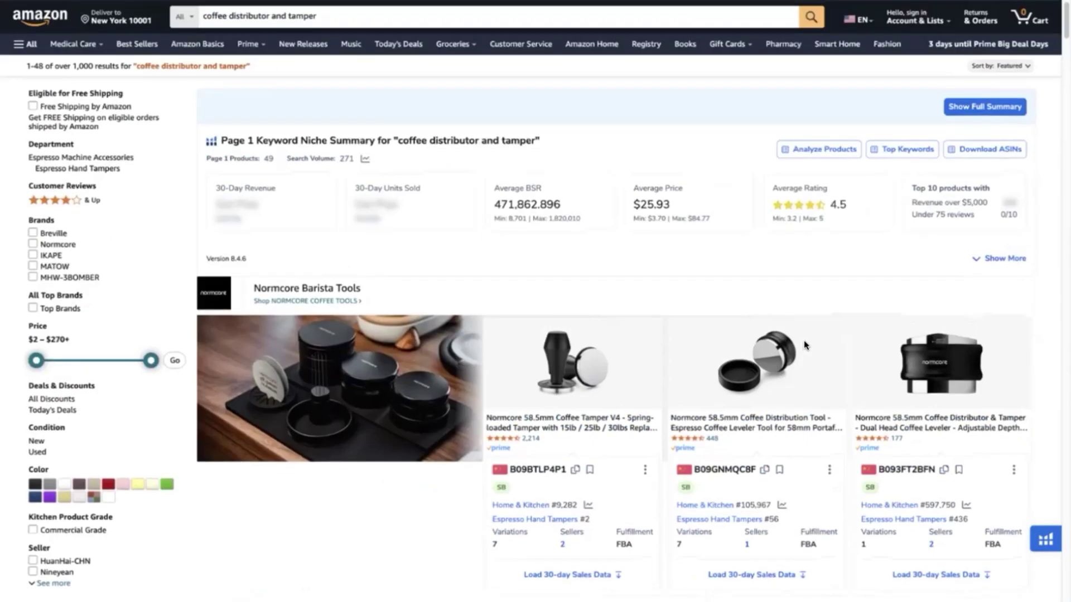
- Run Xray on the search results and hide sponsored products, leaving 48 ASINs
click(1038, 540)
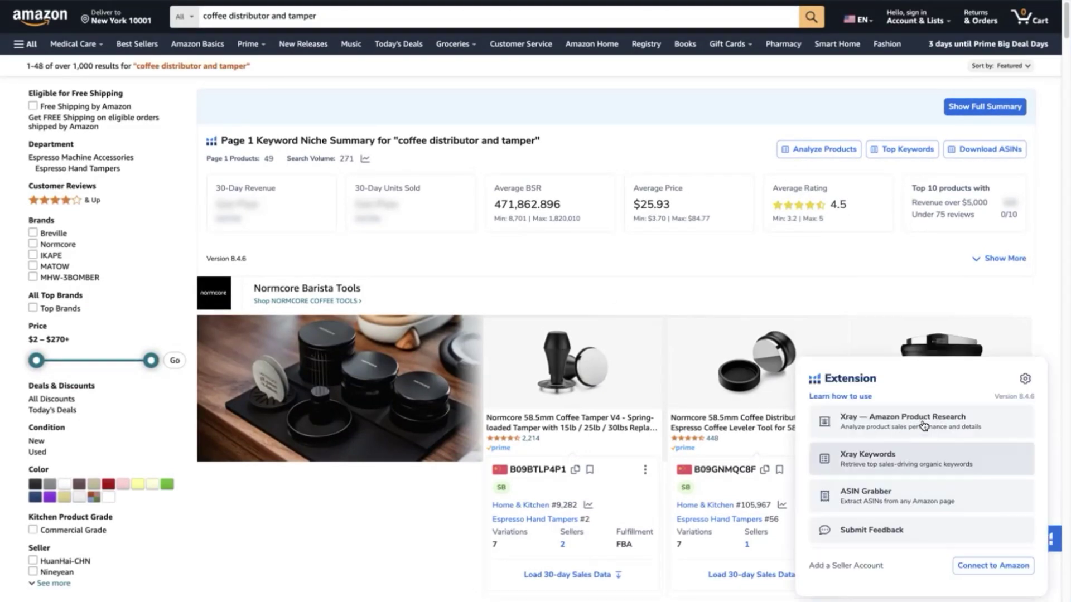
click(964, 424)
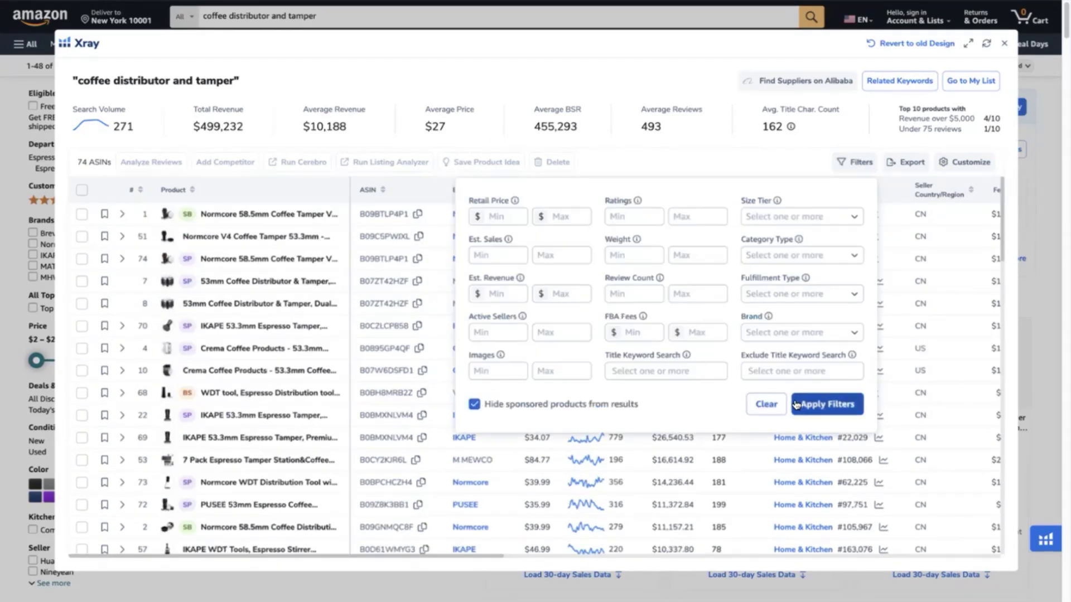
click(796, 405)
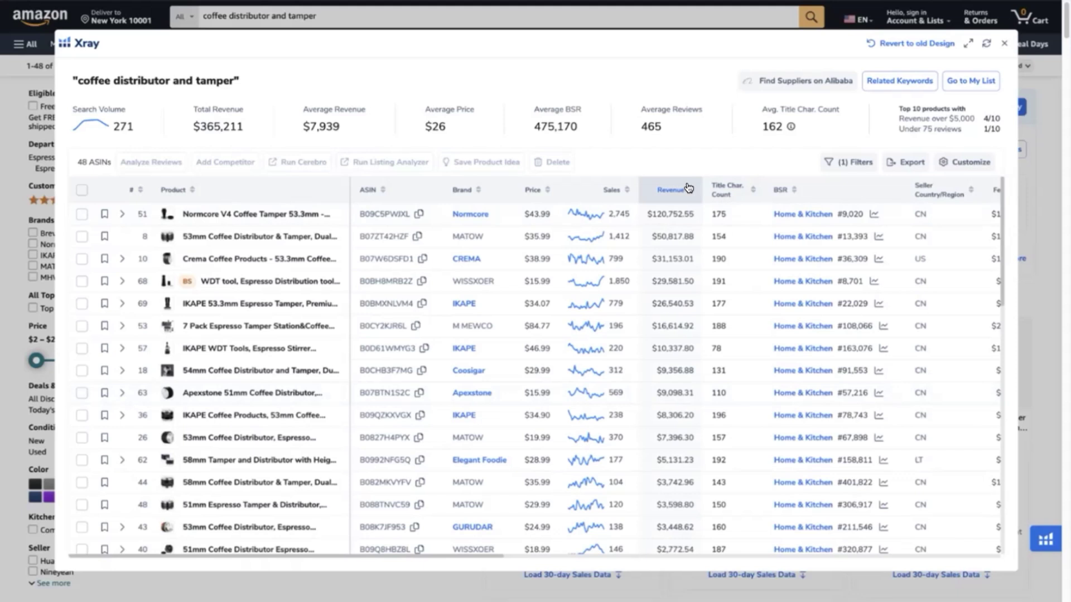
- Re-apply the hide-sponsored-products filter so Xray lists 48 ASINs totalling $365,211 revenue
scroll(220, 303, down, 10)
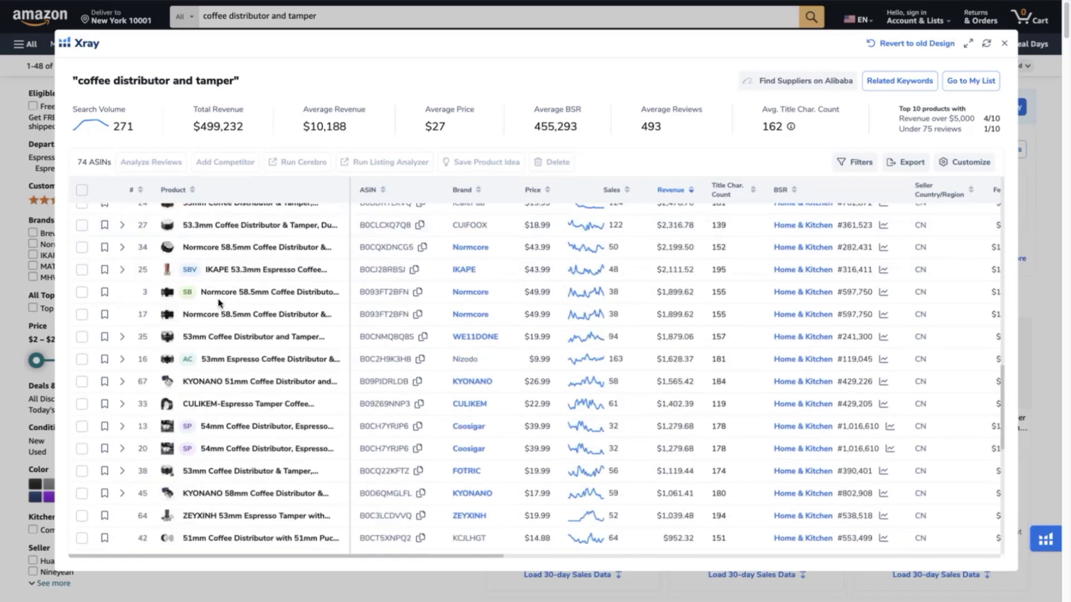
scroll(220, 303, up, 10)
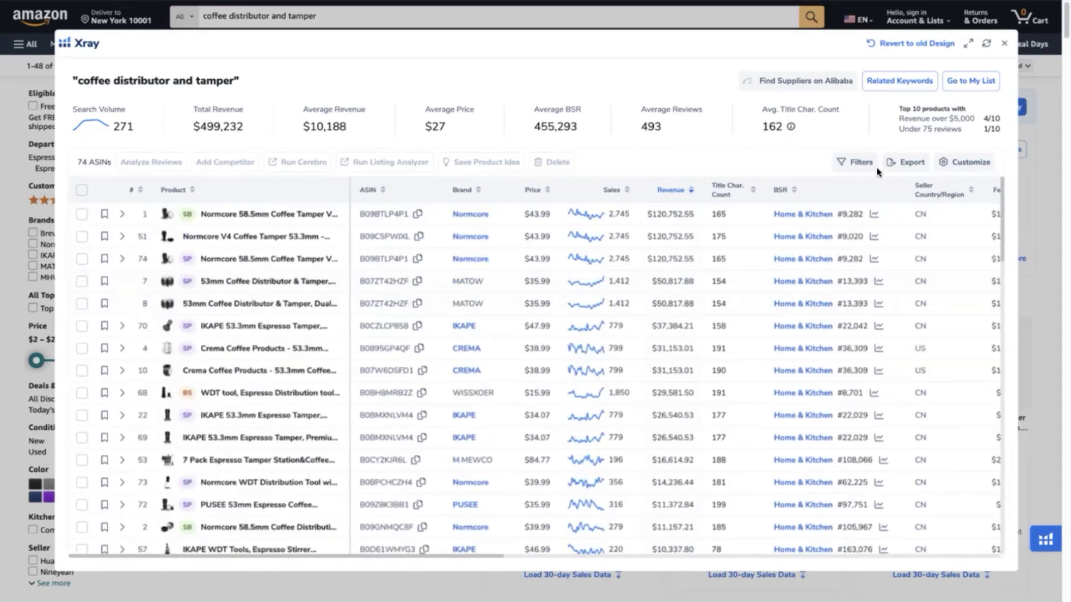
click(859, 163)
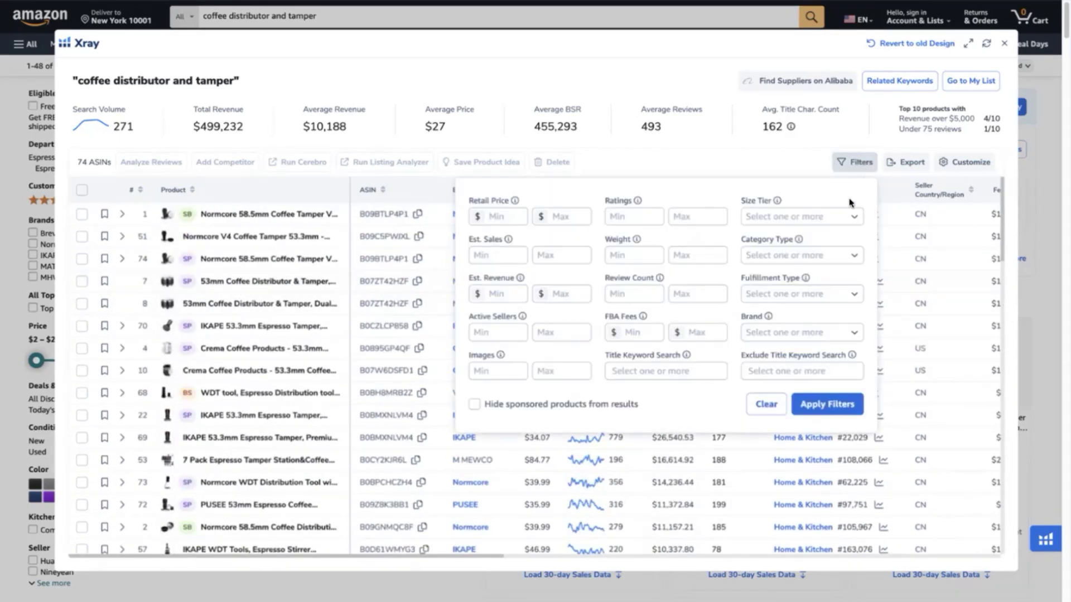
click(479, 406)
click(797, 404)
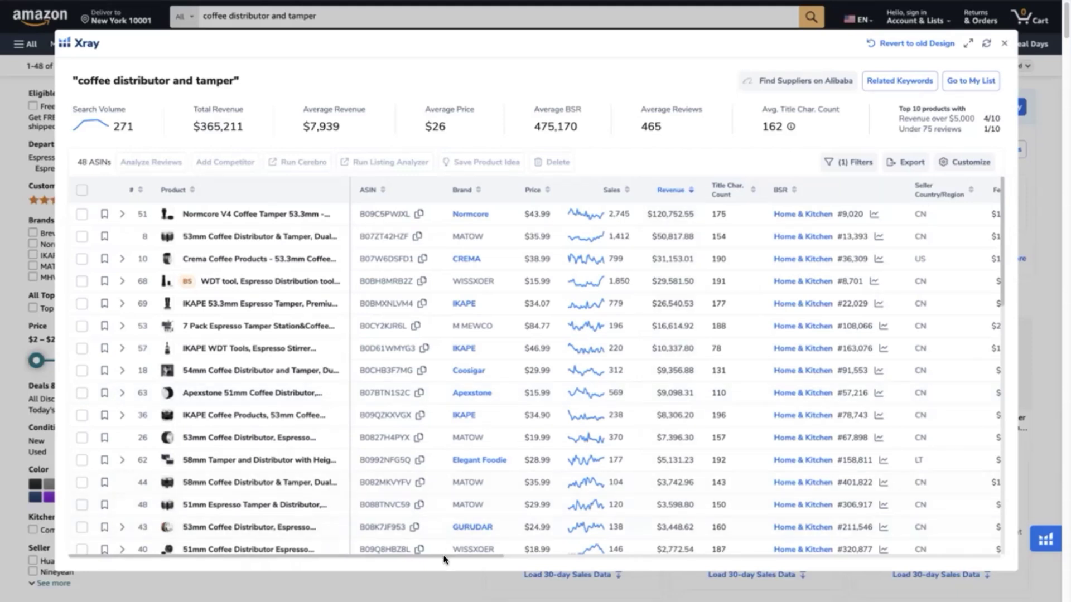
drag(443, 556, 698, 523)
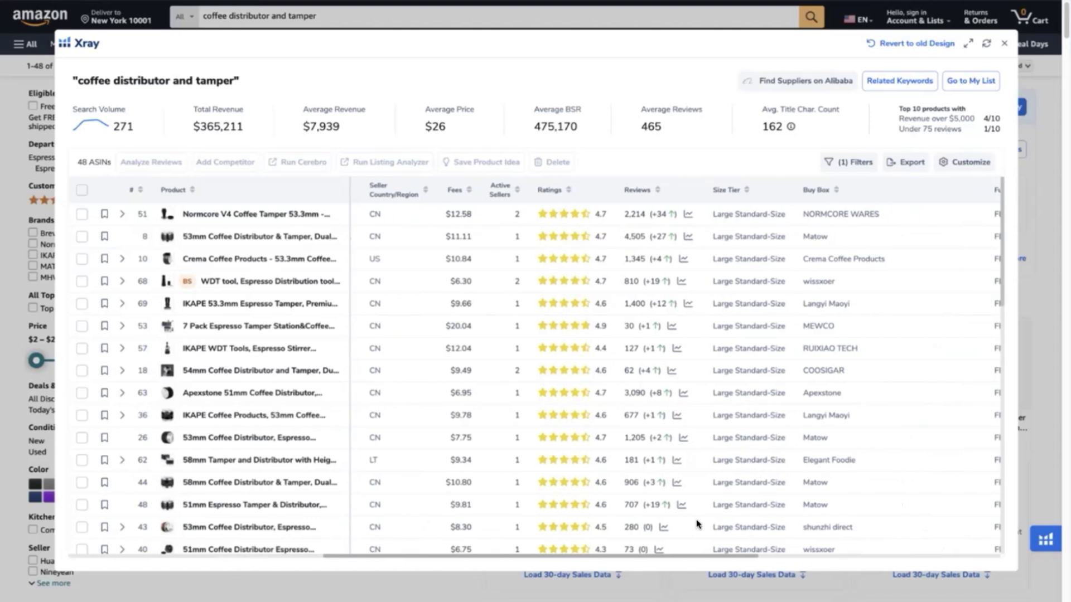
click(636, 188)
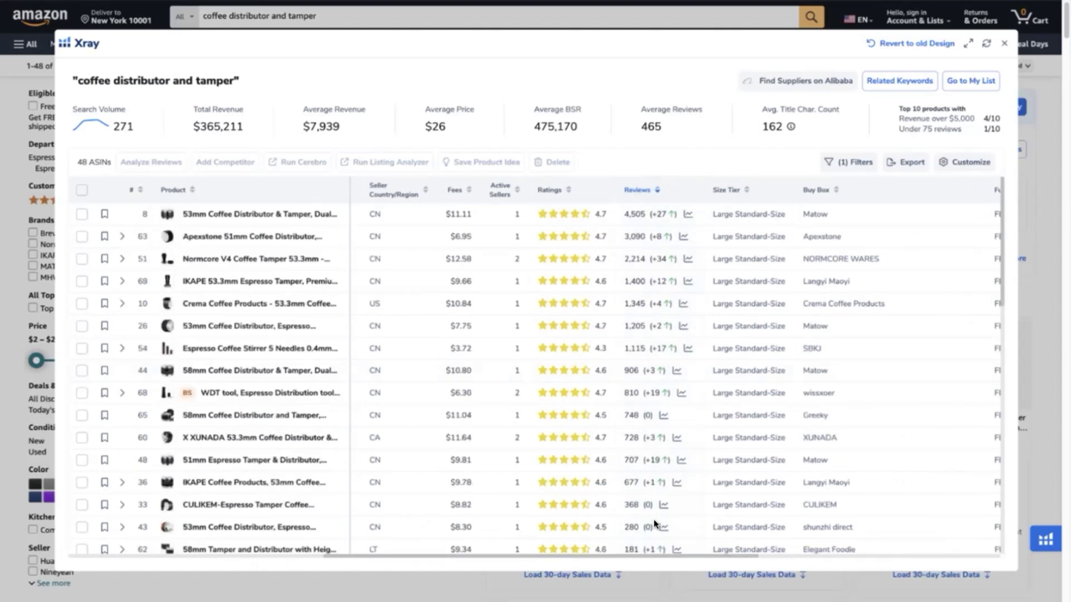
drag(626, 555, 368, 574)
click(662, 189)
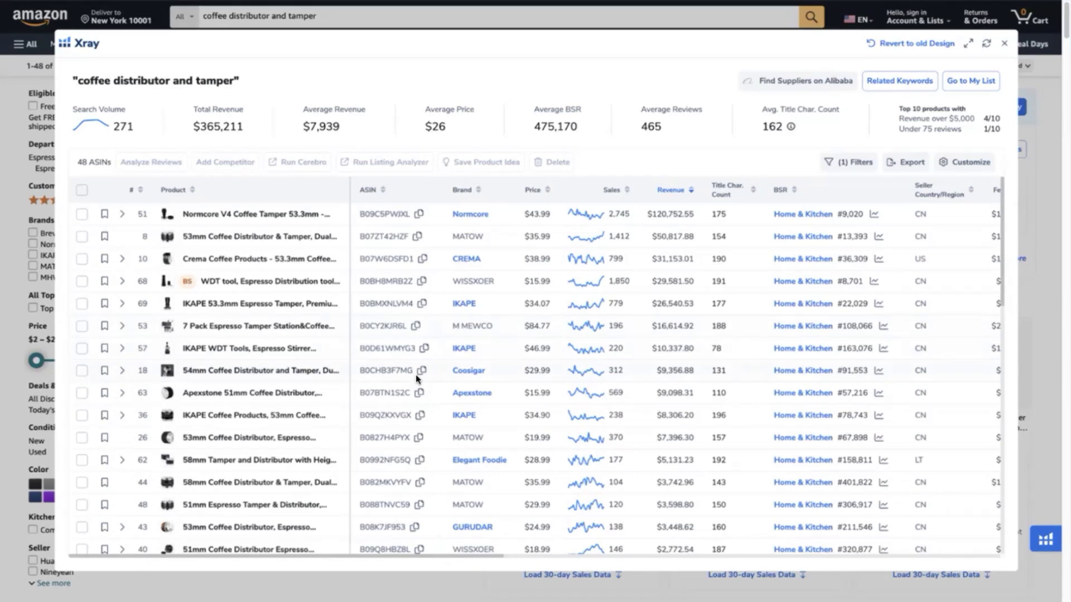
- Select the CUIFOOX 53.3mm distributor and tamper in the Xray table
scroll(409, 451, down, 3)
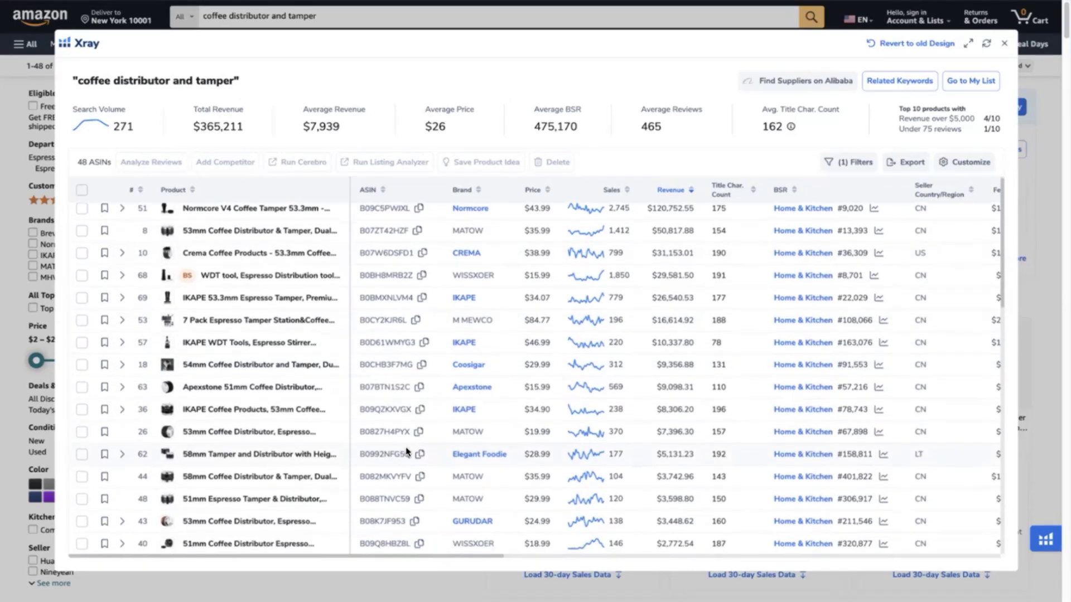
scroll(407, 451, down, 2)
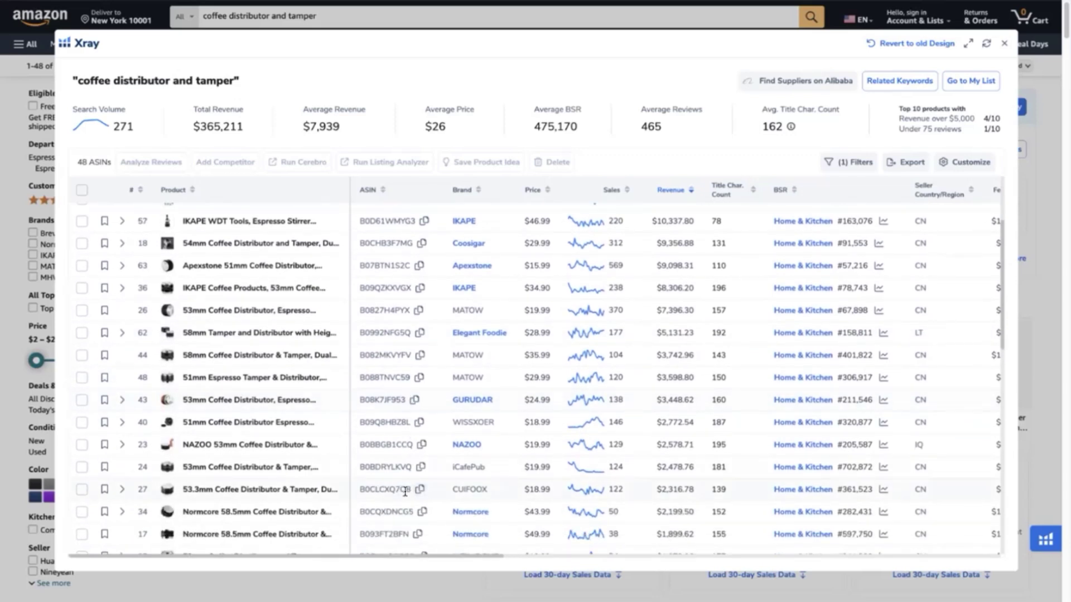
click(81, 489)
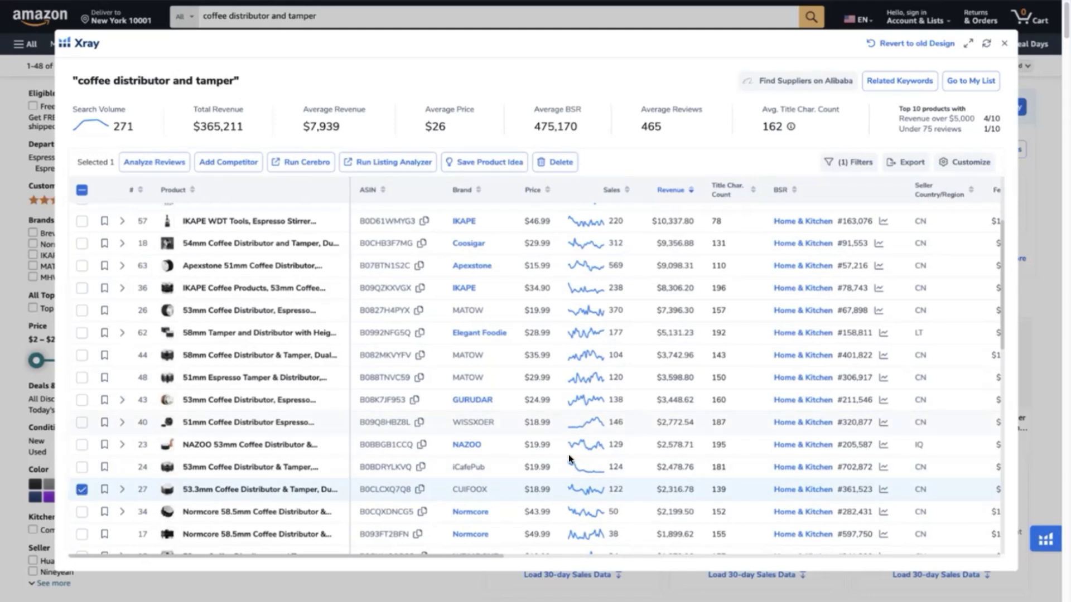
scroll(262, 380, up, 3)
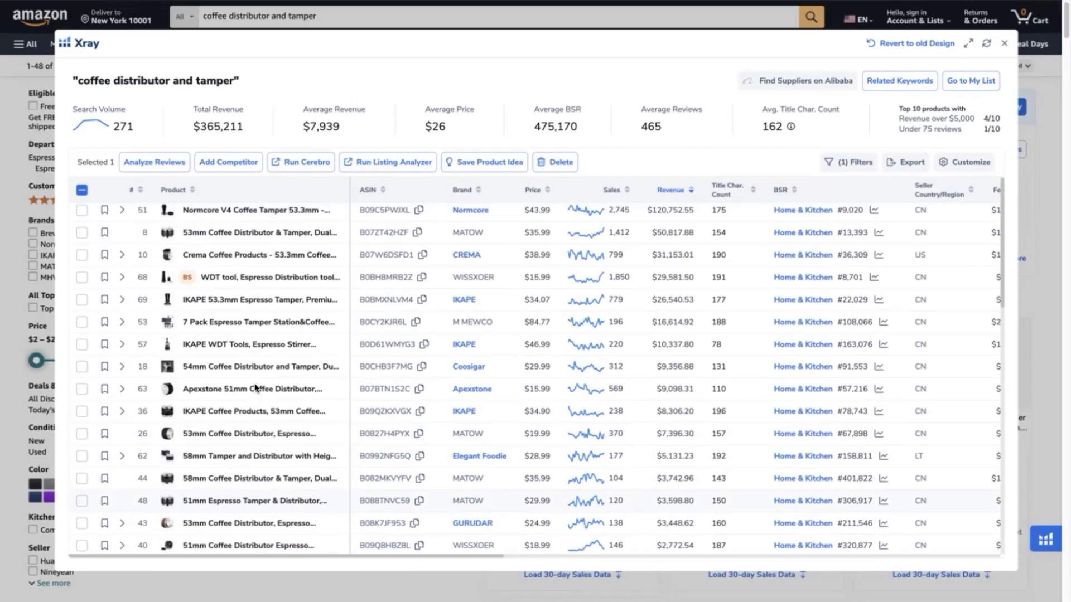
click(82, 236)
click(81, 303)
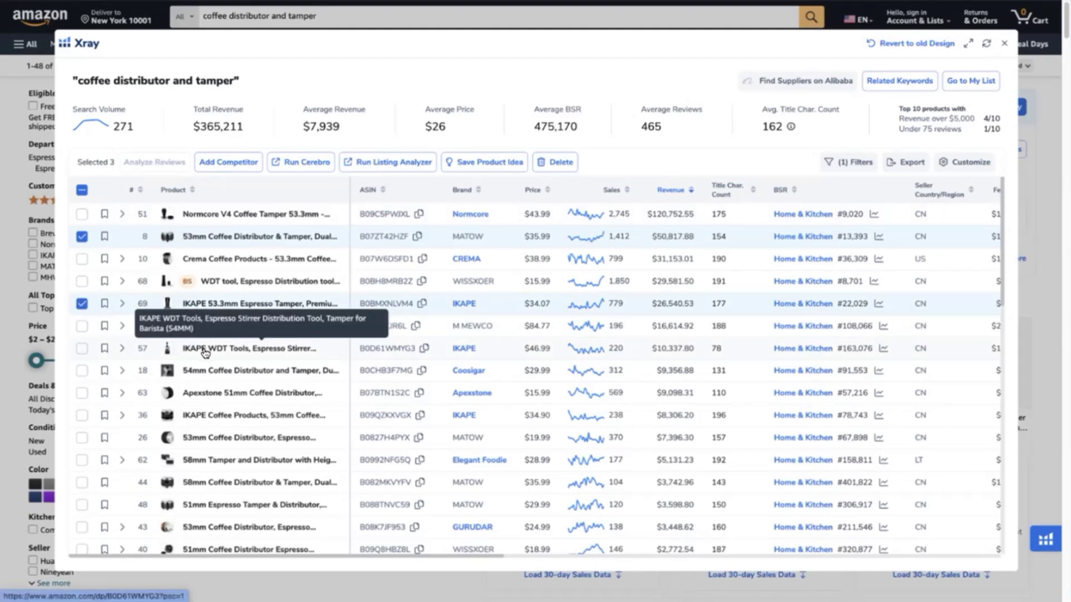
click(82, 236)
click(82, 304)
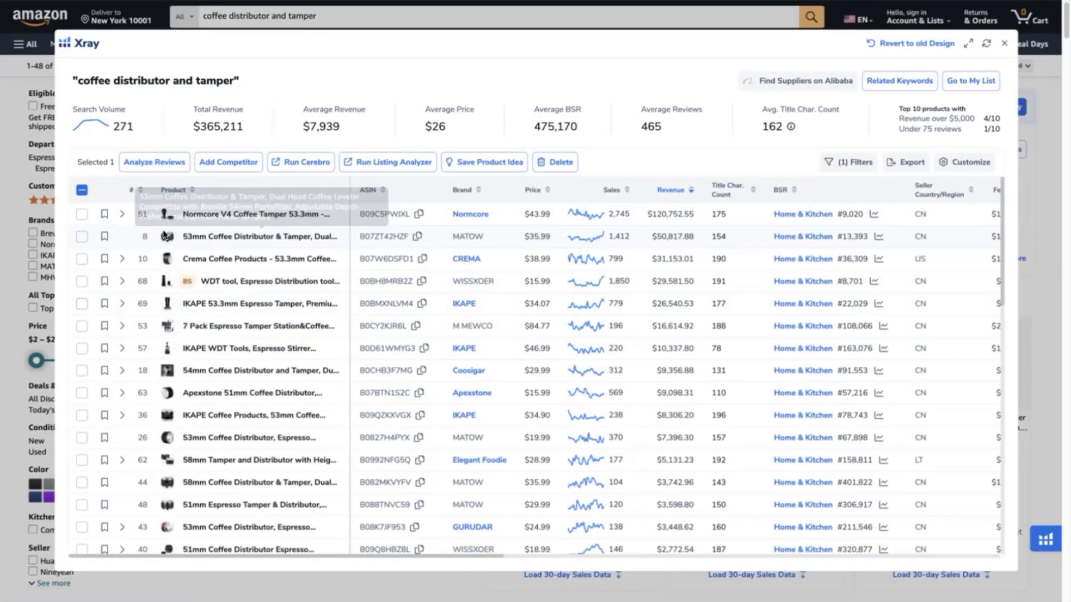
scroll(185, 468, down, 3)
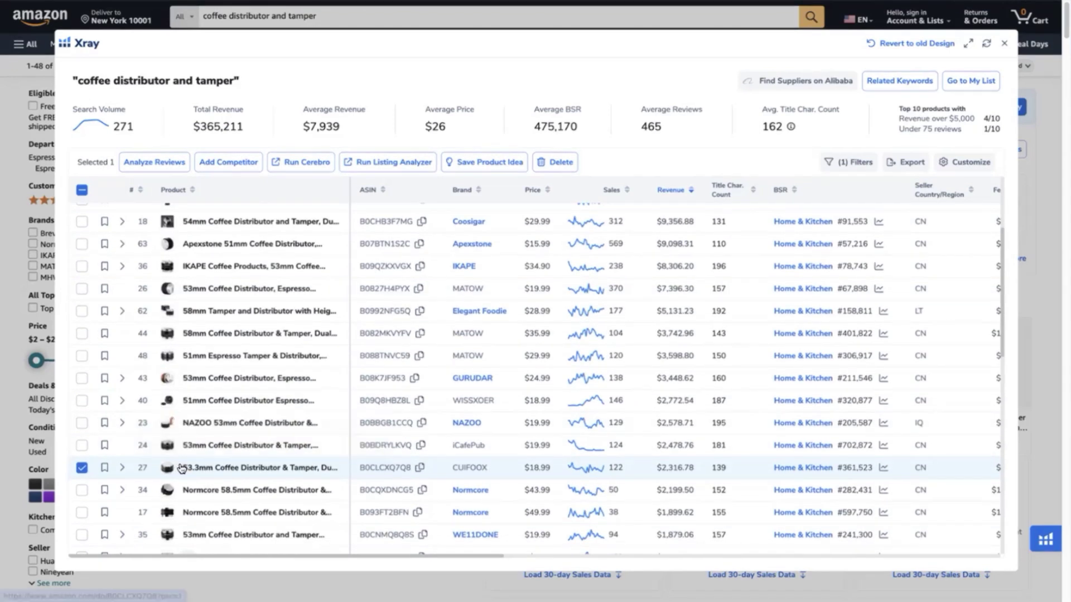
scroll(184, 470, up, 3)
- Select MATOW, Crema, IKAPE, Coosigar, GURUDAR and iCafePub products and send them to Cerebro
click(81, 236)
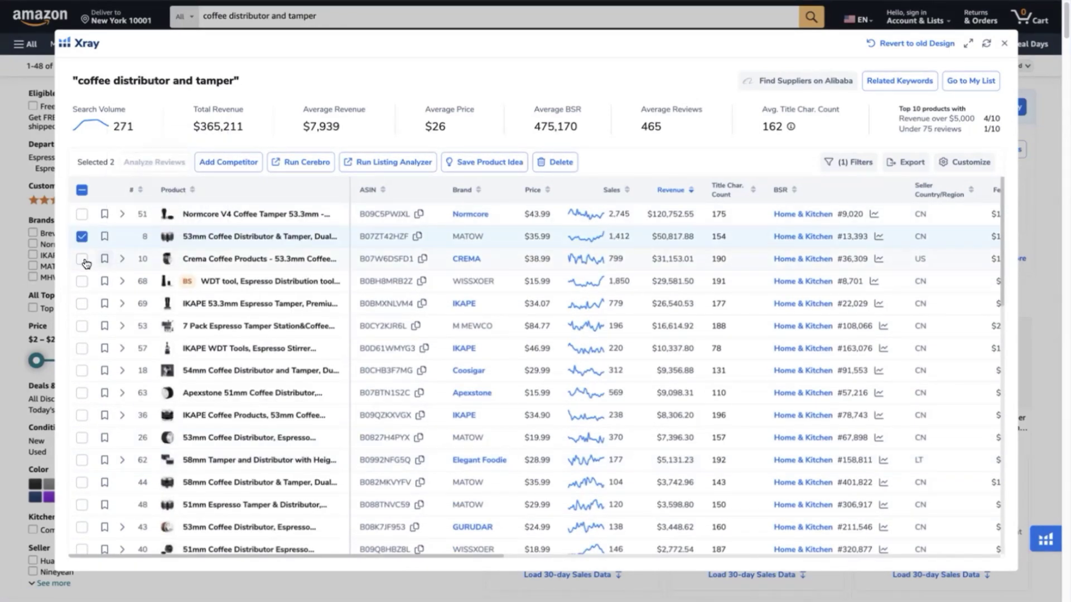
click(81, 259)
click(81, 303)
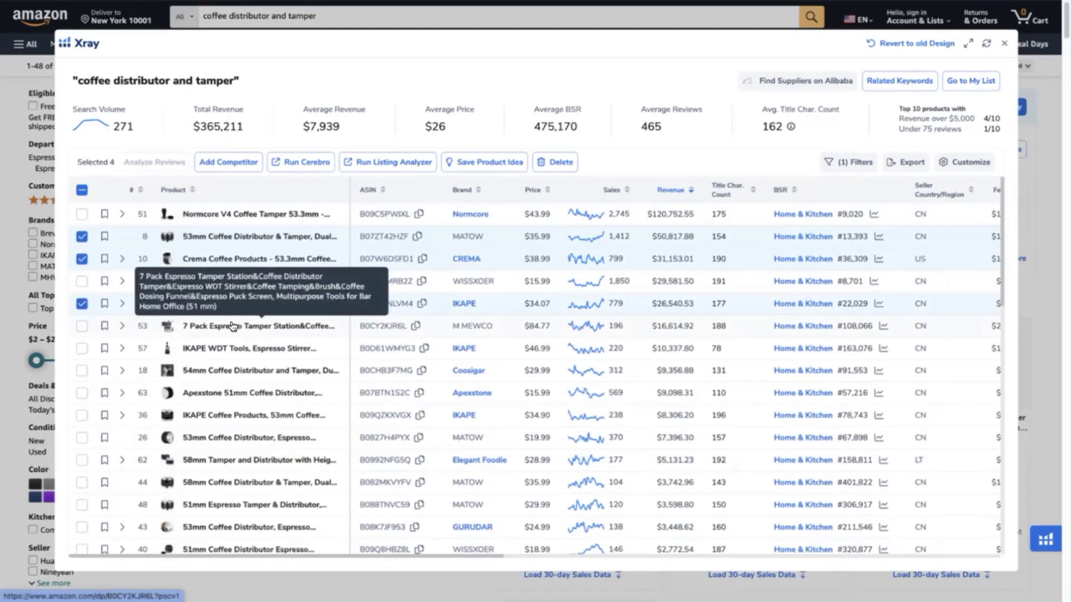
click(82, 370)
click(82, 415)
click(82, 437)
scroll(83, 441, down, 3)
click(81, 389)
click(82, 455)
scroll(168, 490, down, 1)
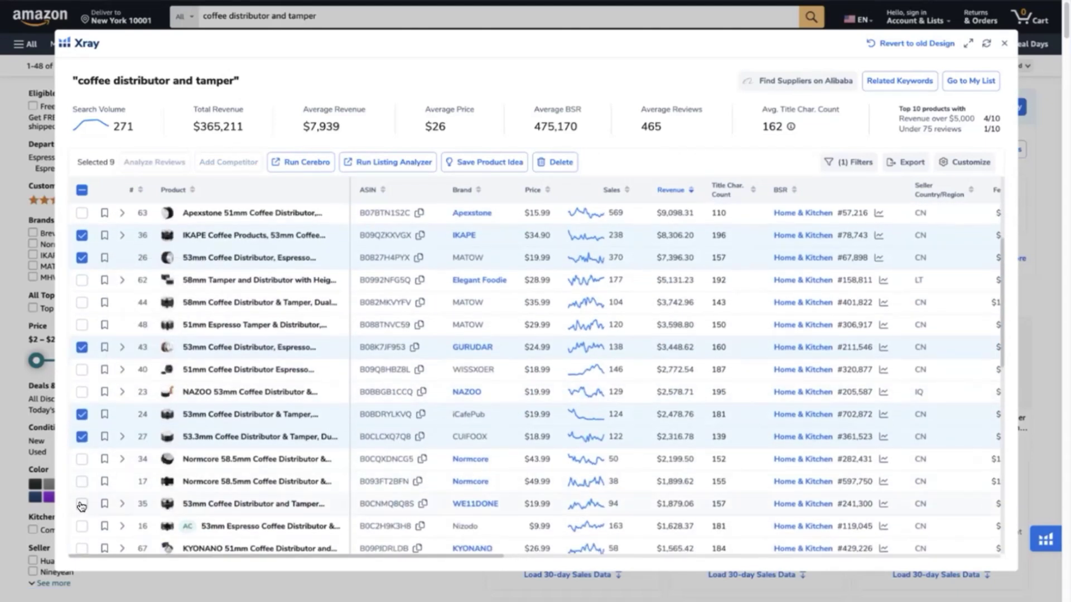
click(307, 166)
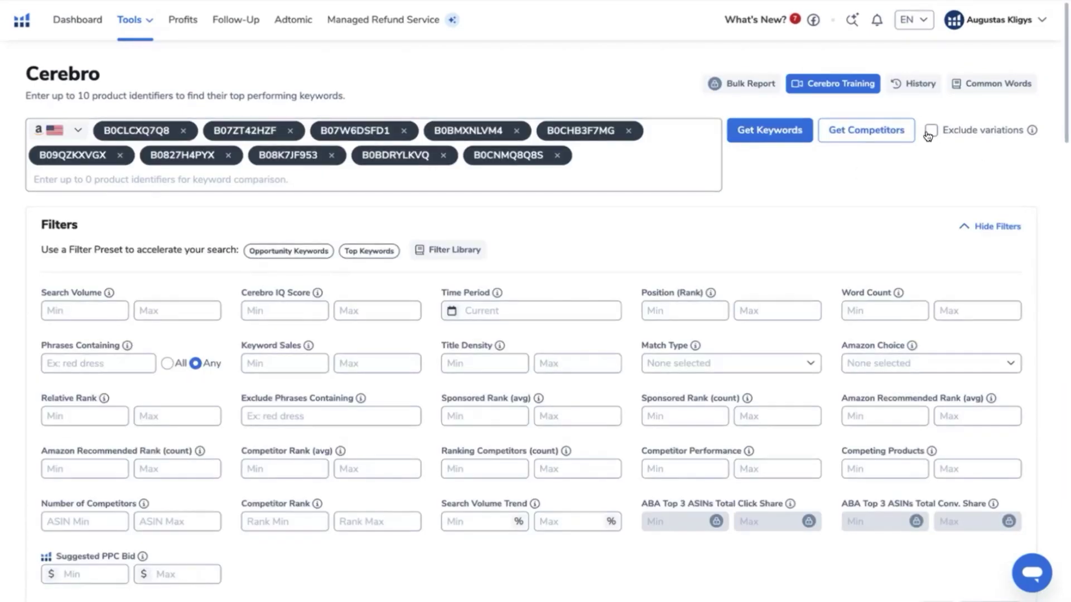
- Run a new Cerebro keyword search for the ten ASINs with variations excluded
click(930, 131)
click(765, 136)
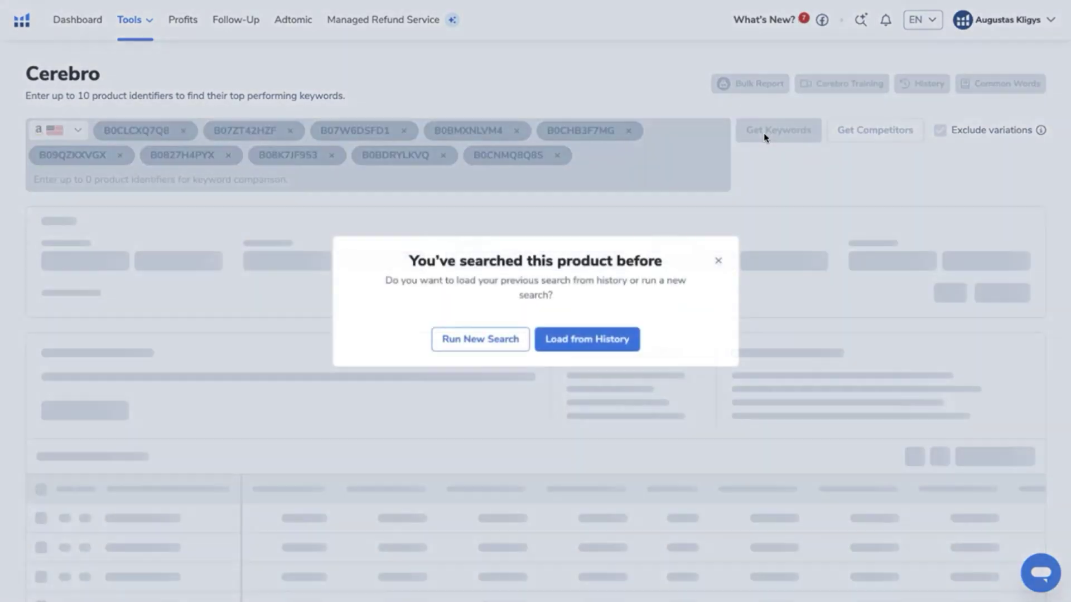
click(505, 340)
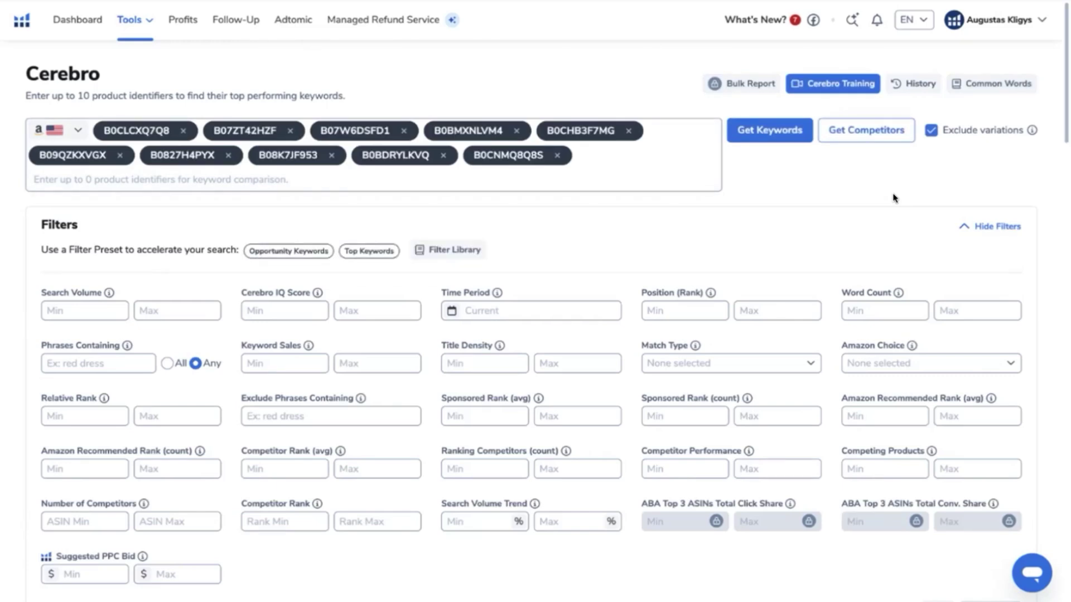
- Apply the Top Keywords preset (search volume ≥500, competitor rank 1–40) and review its 3 keywords
scroll(894, 198, down, 3)
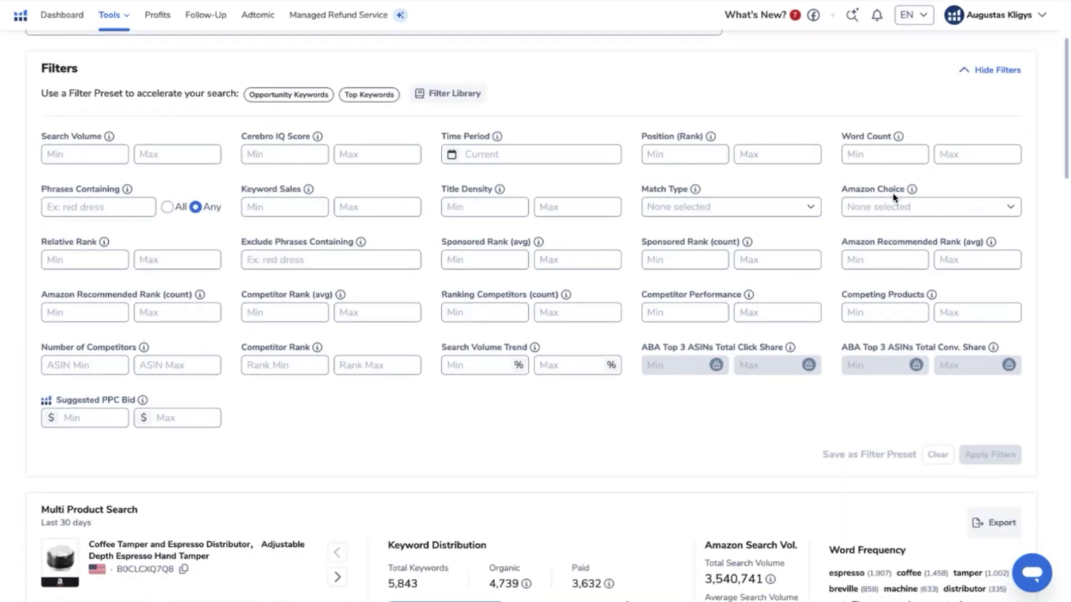
click(388, 96)
scroll(388, 99, down, 5)
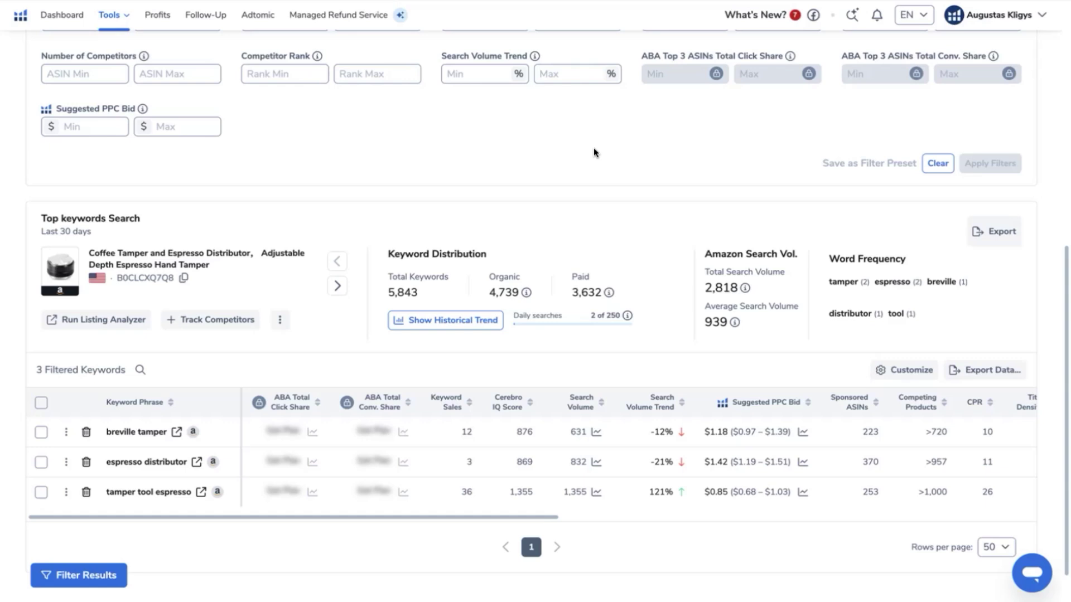
scroll(167, 211, up, 6)
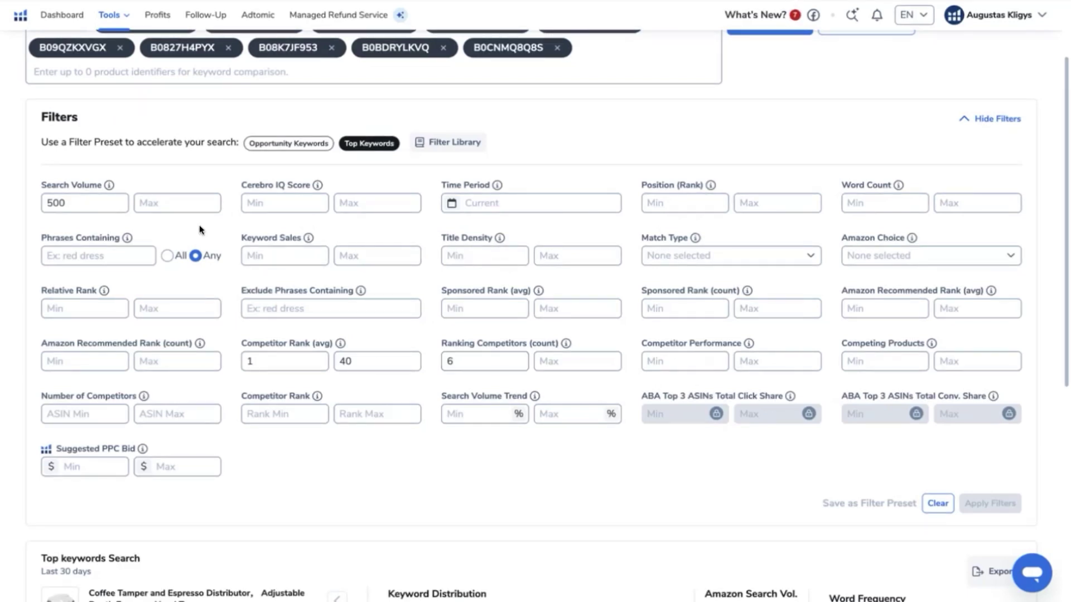
- Lower Search Volume minimum to 300 and Ranking Competitors minimum to 4, yielding 12 keywords
click(83, 203)
key(ctrl+a)
key(BackSpace)
text(300)
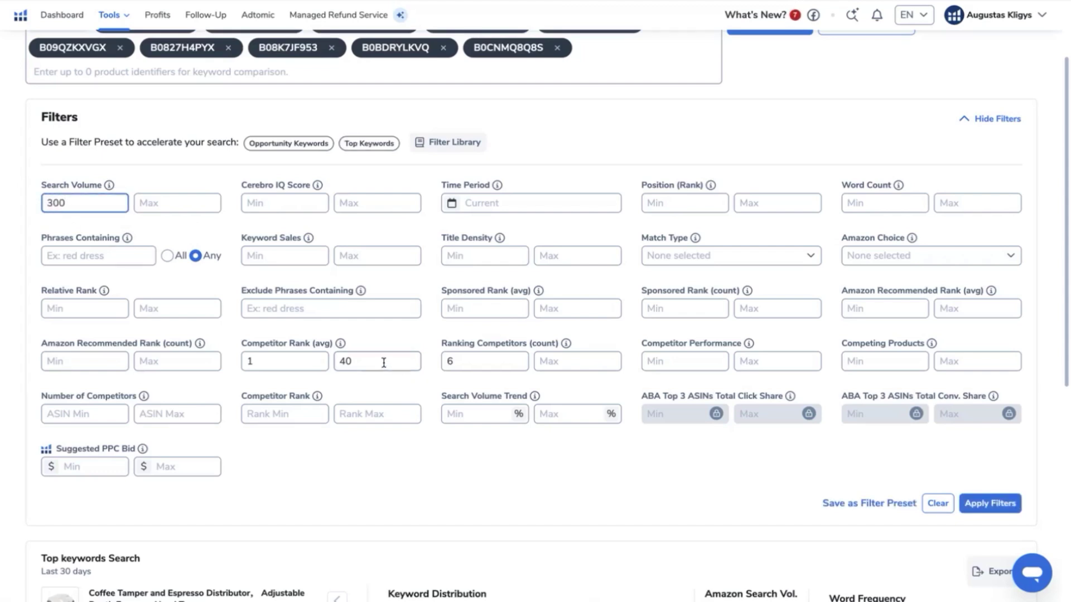
click(463, 362)
key(BackSpace)
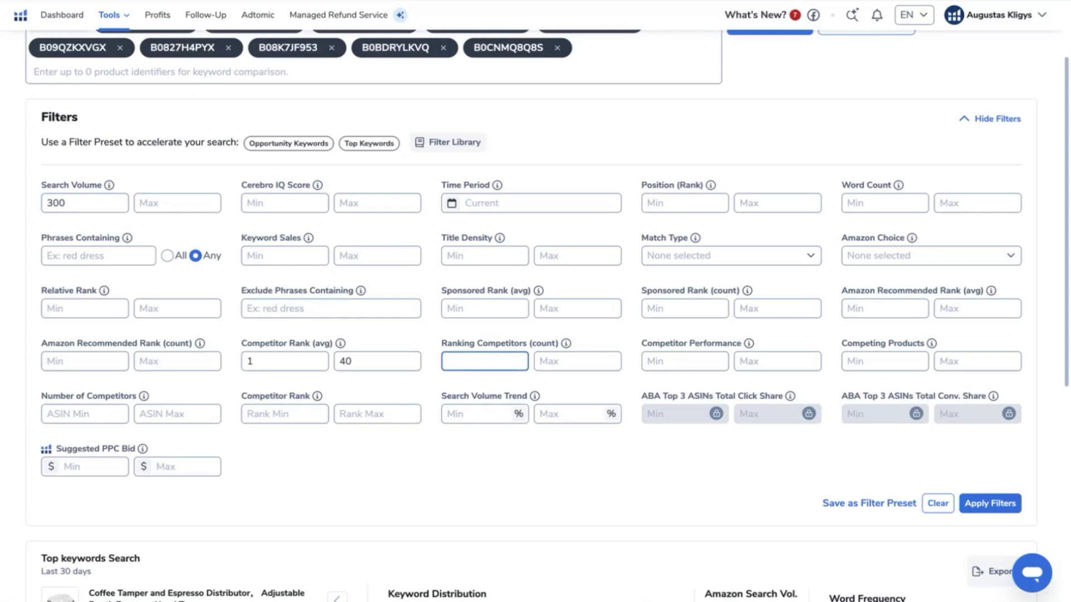
click(363, 362)
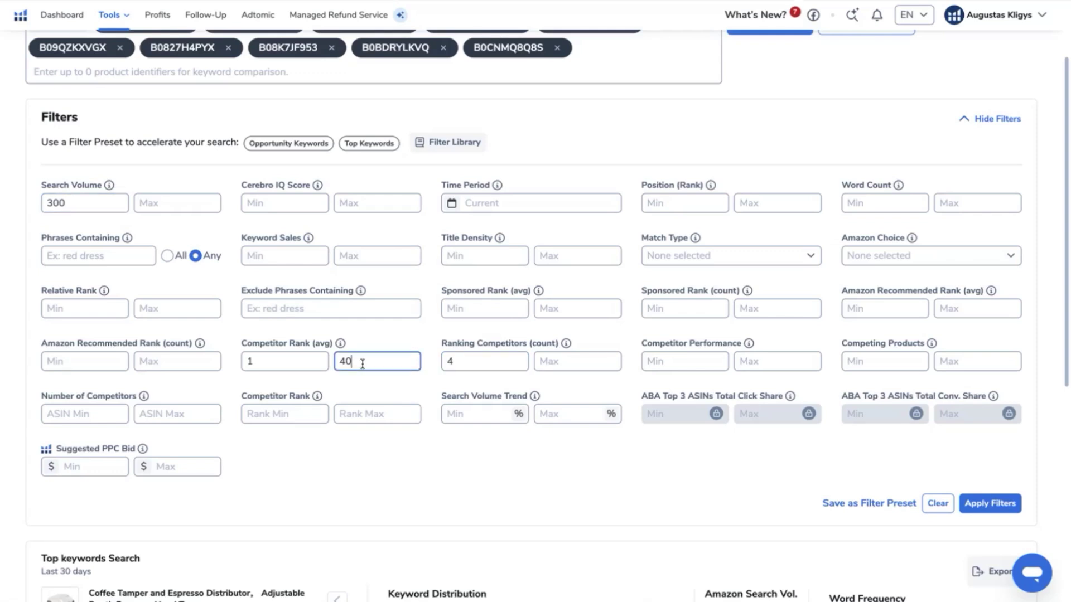
click(1013, 503)
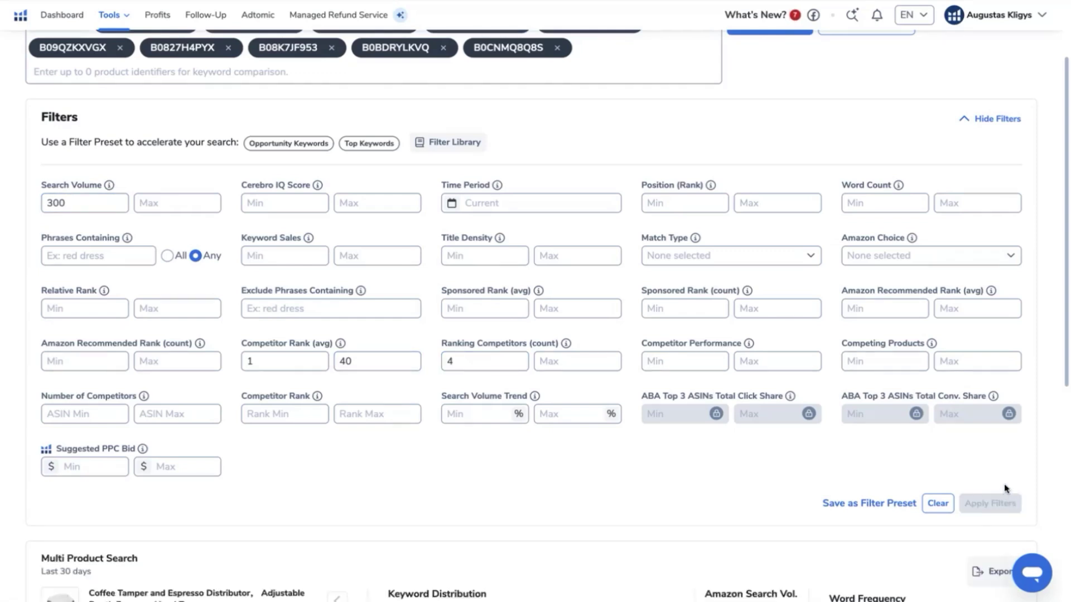
scroll(1006, 491, down, 9)
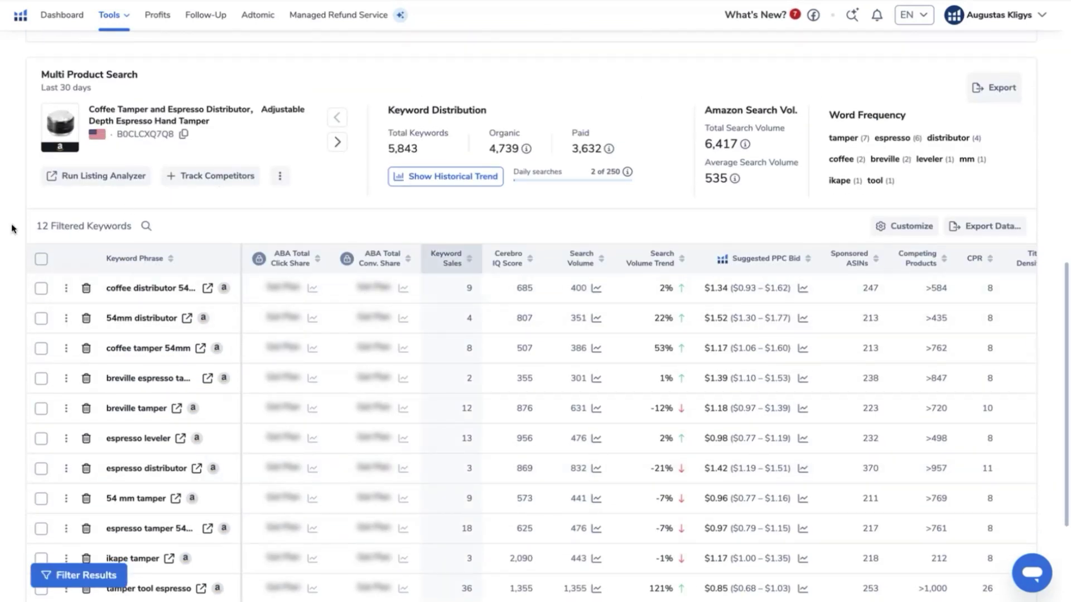
scroll(13, 229, down, 3)
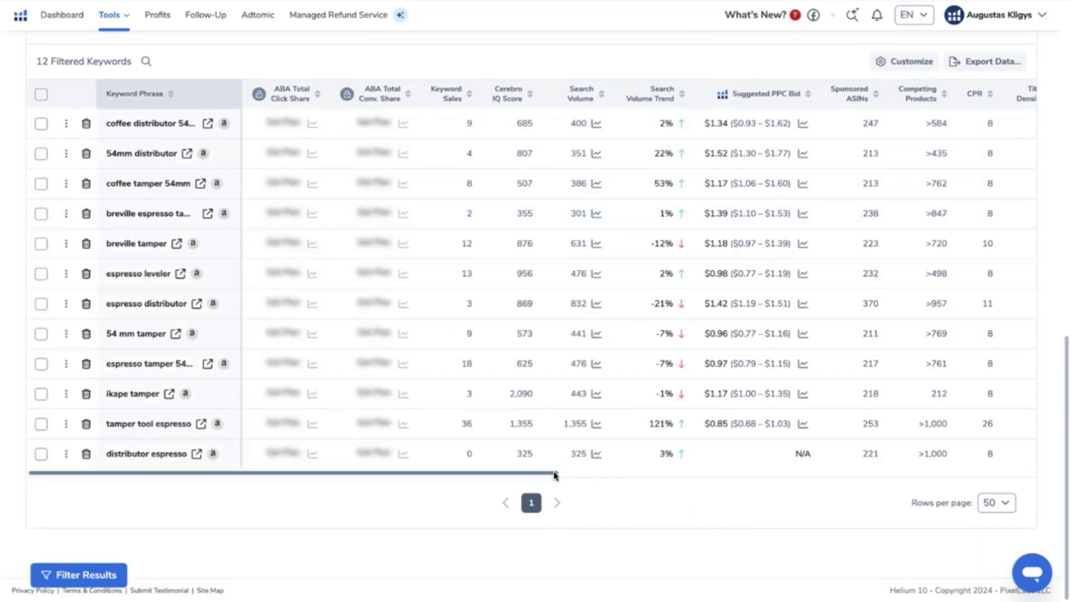
- Scroll the 12-keyword table to the rank columns and inspect per-ASIN Relative Rank values
drag(555, 473, 1013, 495)
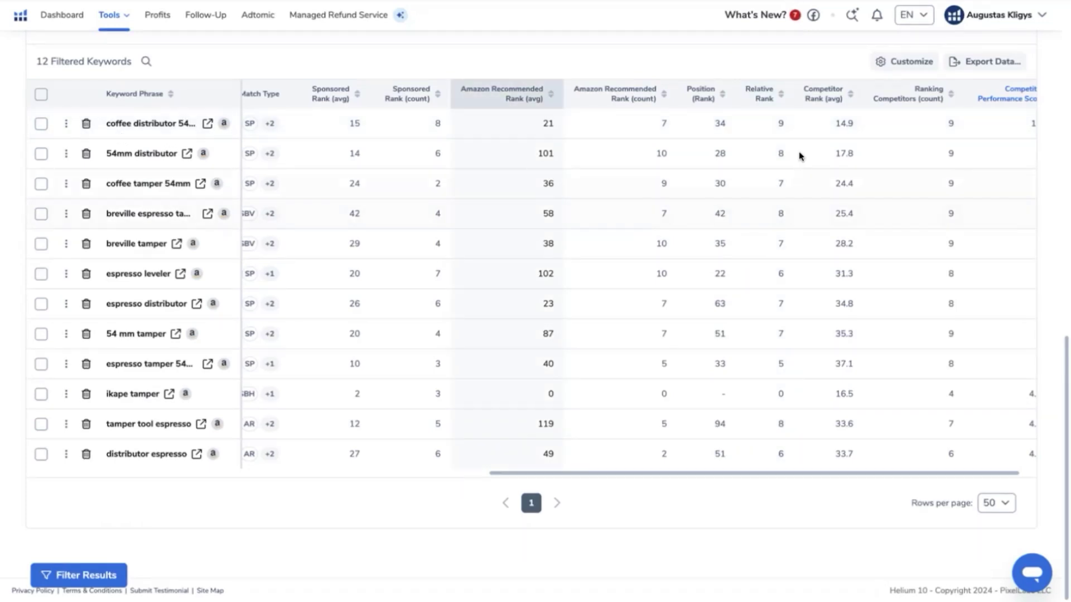
mouse_move(779, 126)
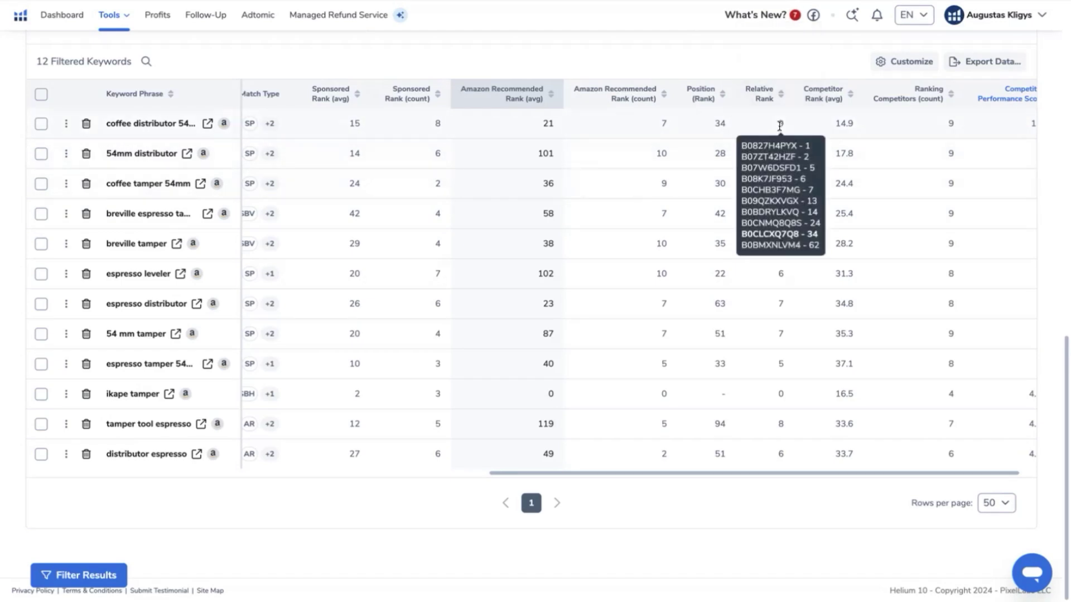
mouse_move(178, 121)
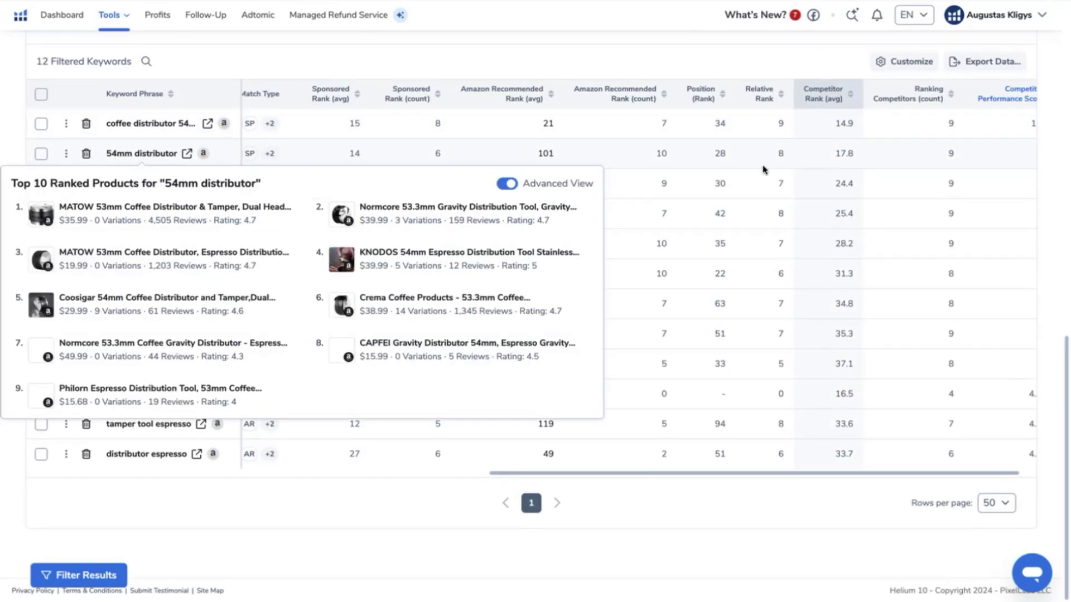
mouse_move(780, 155)
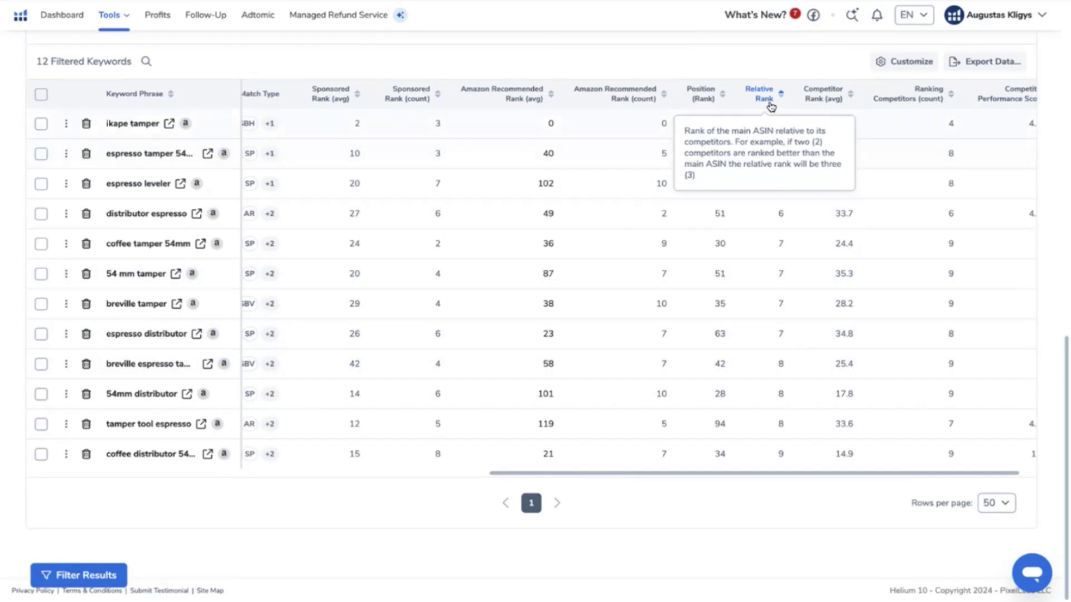
- Sort keywords by Relative Rank descending and check per-ASIN ranks for 'coffee distributor 54…'
click(769, 103)
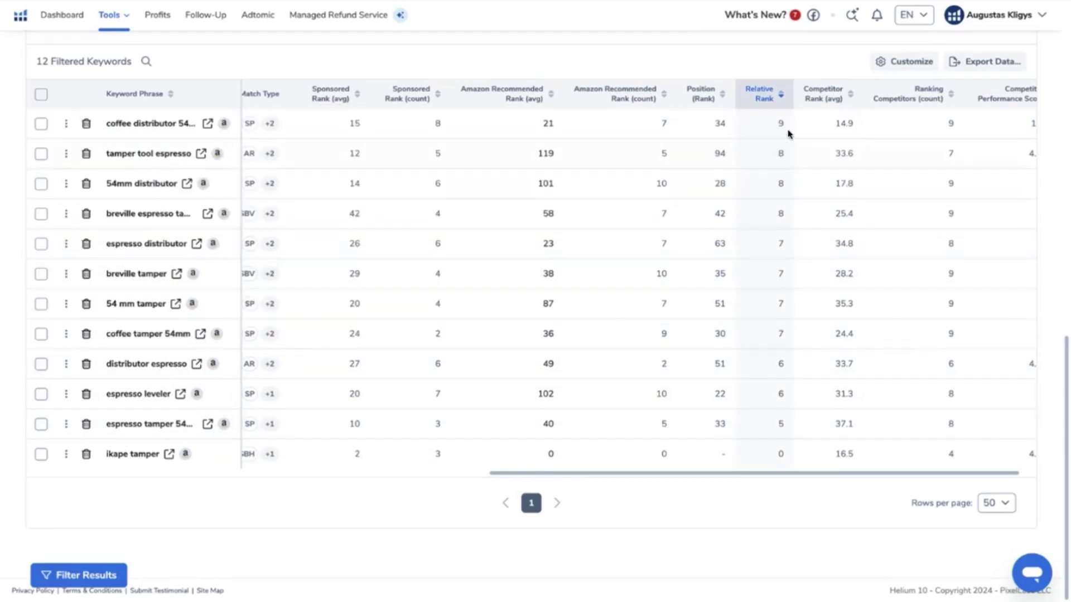
mouse_move(780, 121)
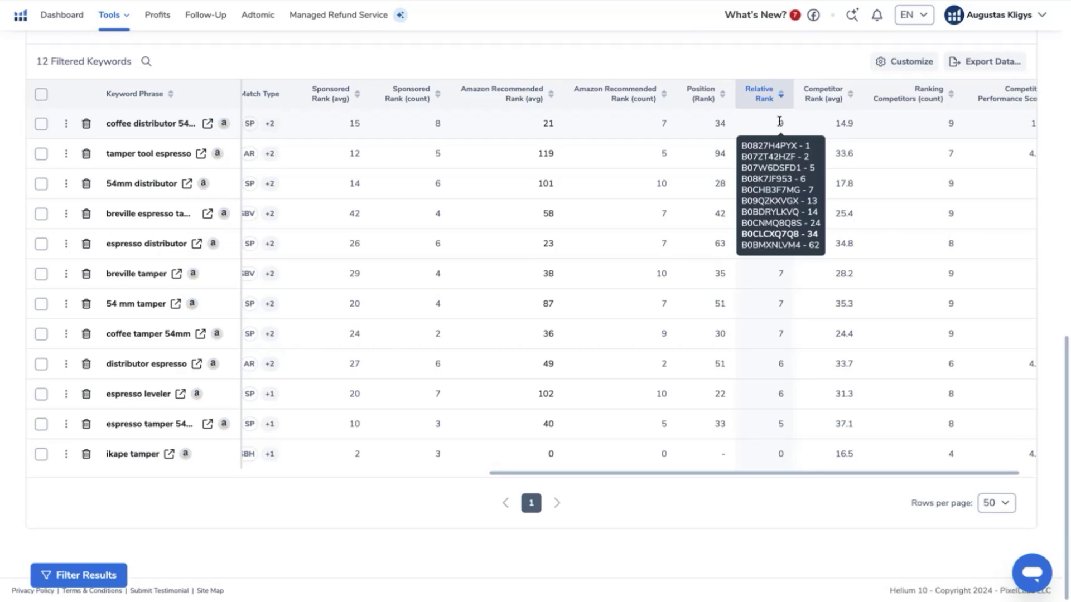
scroll(991, 99, right, 1)
mouse_move(991, 99)
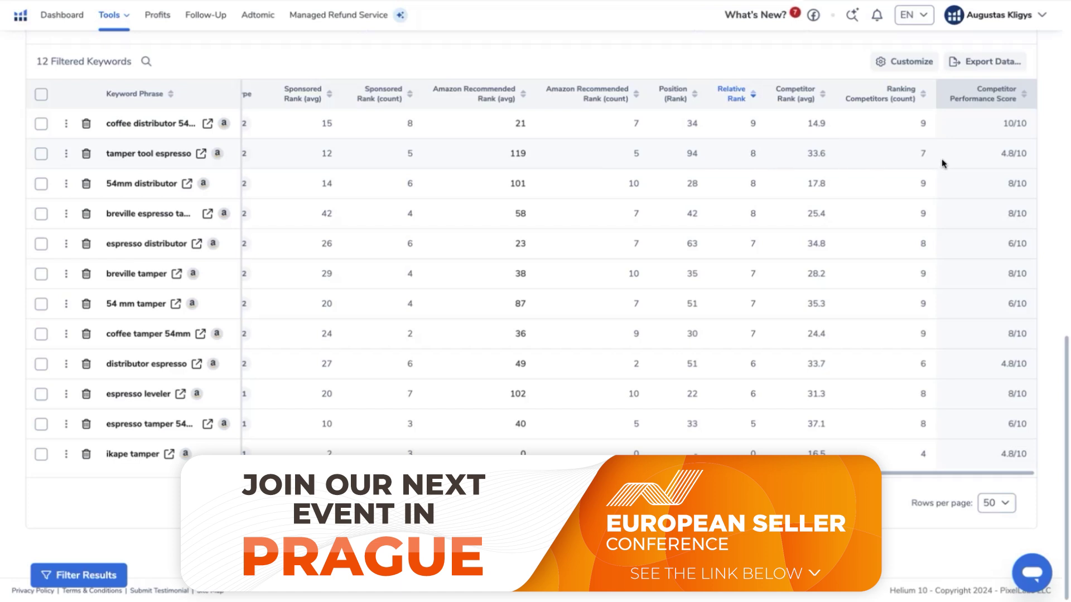
mouse_move(752, 153)
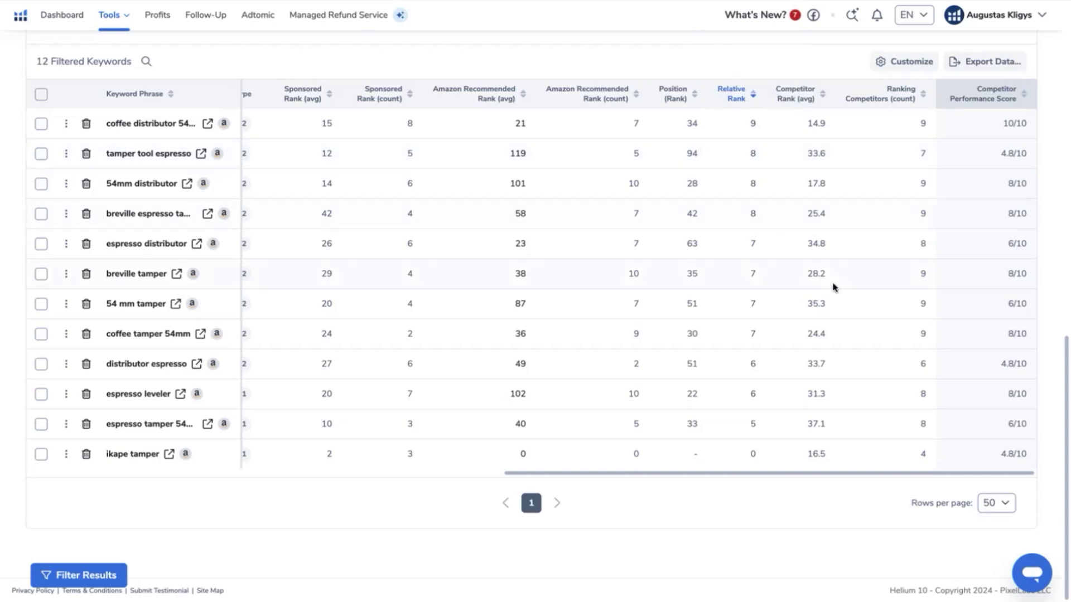
mouse_move(752, 246)
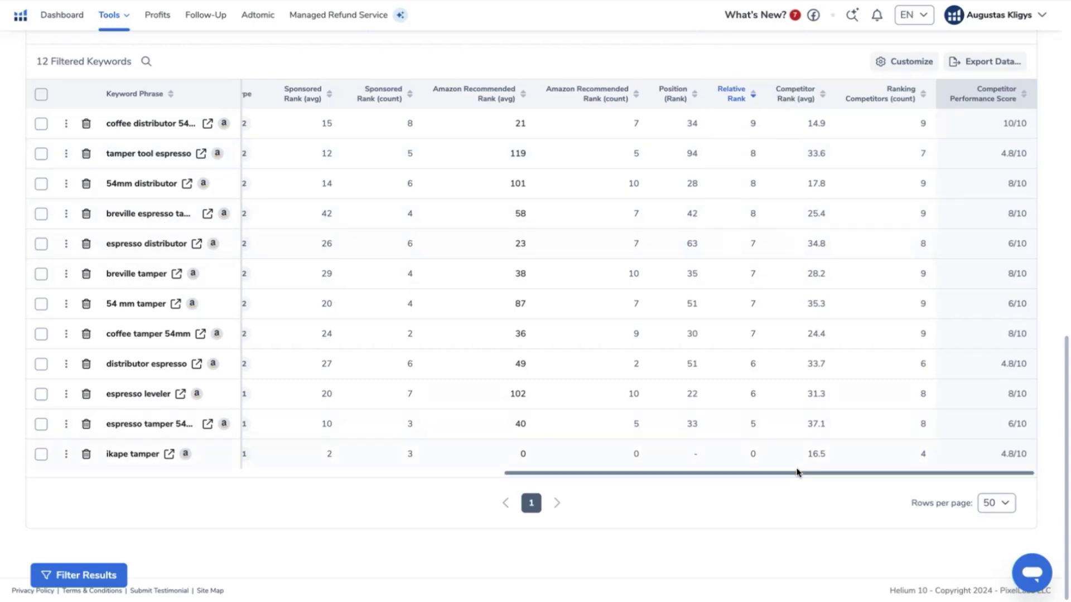
drag(798, 473, 230, 477)
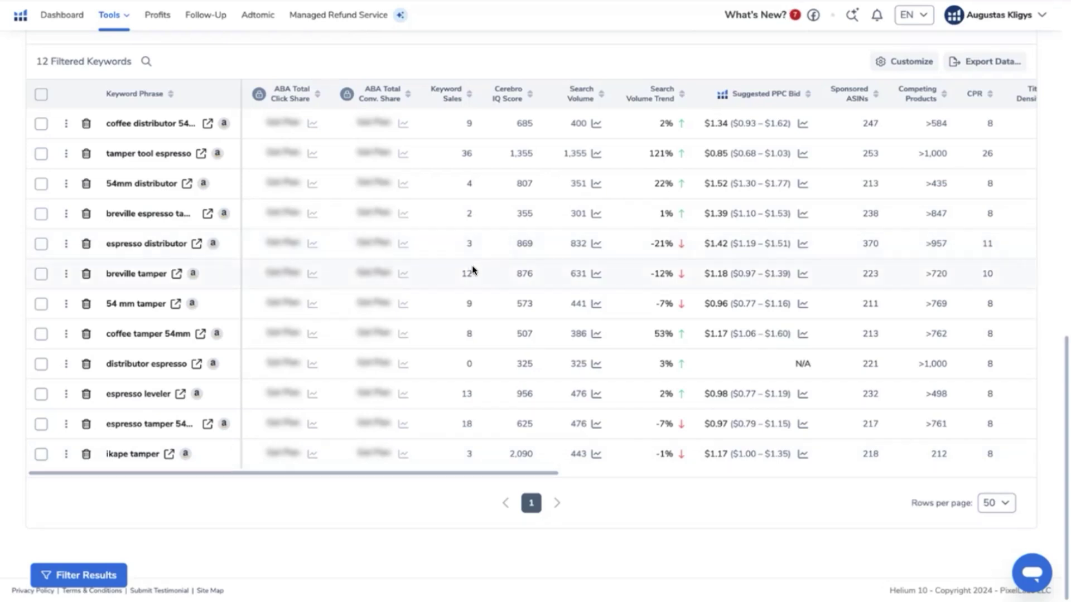
mouse_move(455, 90)
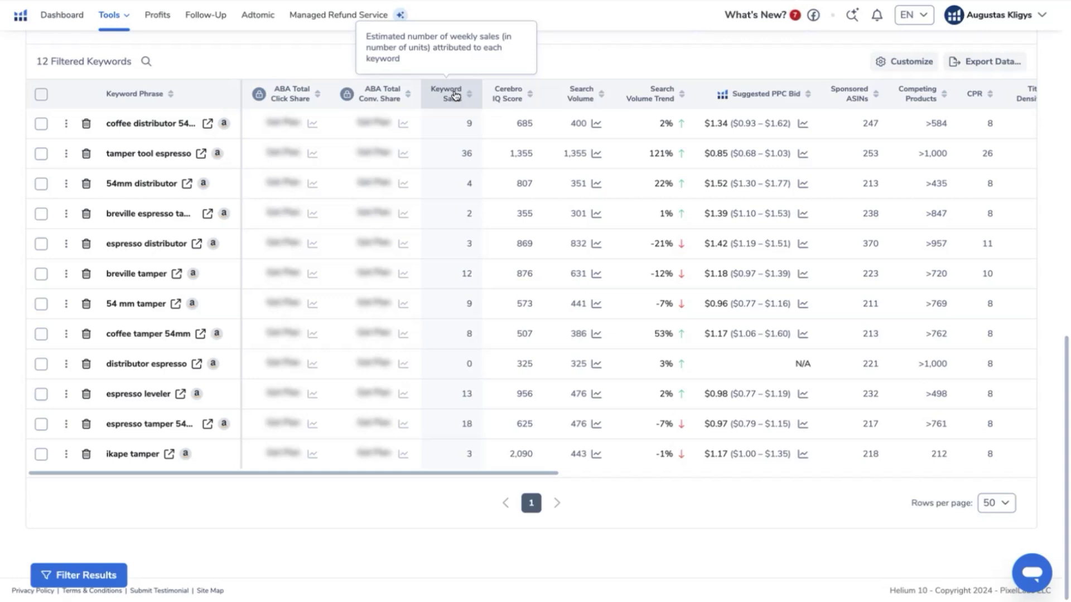
- Set Ranking Competitors minimum to 5 and Competitor Rank (avg) maximum to 50, returning 17 keywords
scroll(341, 282, up, 9)
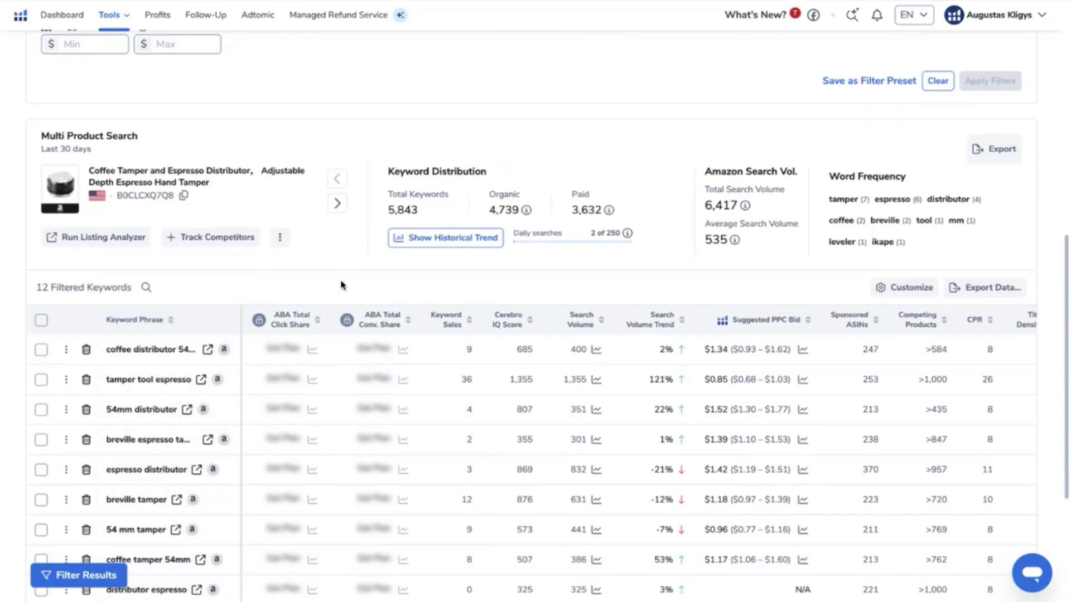
scroll(360, 366, up, 1)
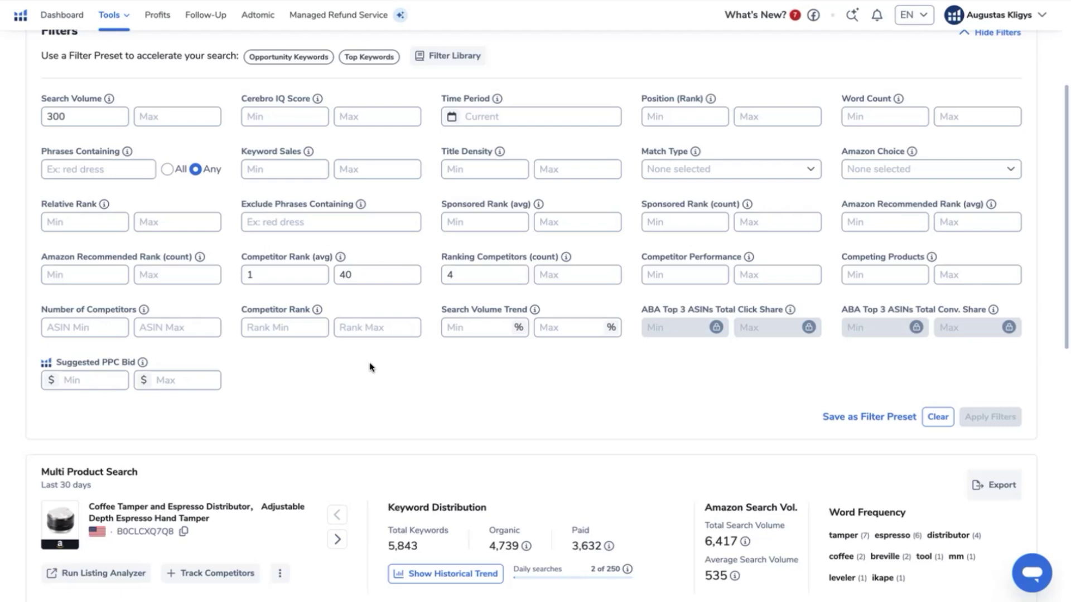
click(491, 276)
key(BackSpace)
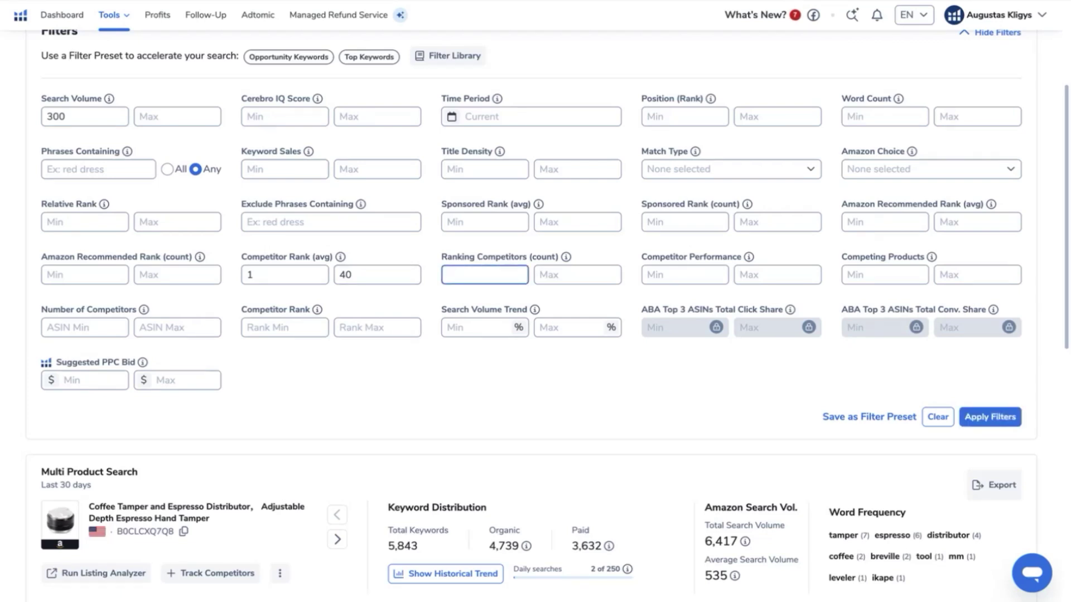
text(5)
click(387, 273)
key(BackSpace)
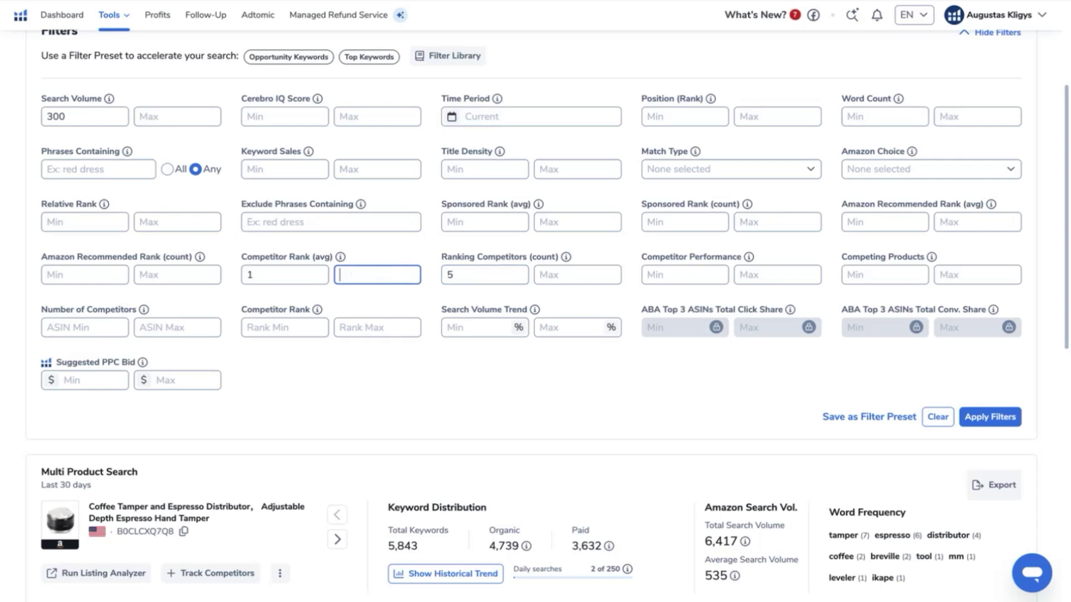
text(50)
key(Return)
scroll(537, 346, down, 8)
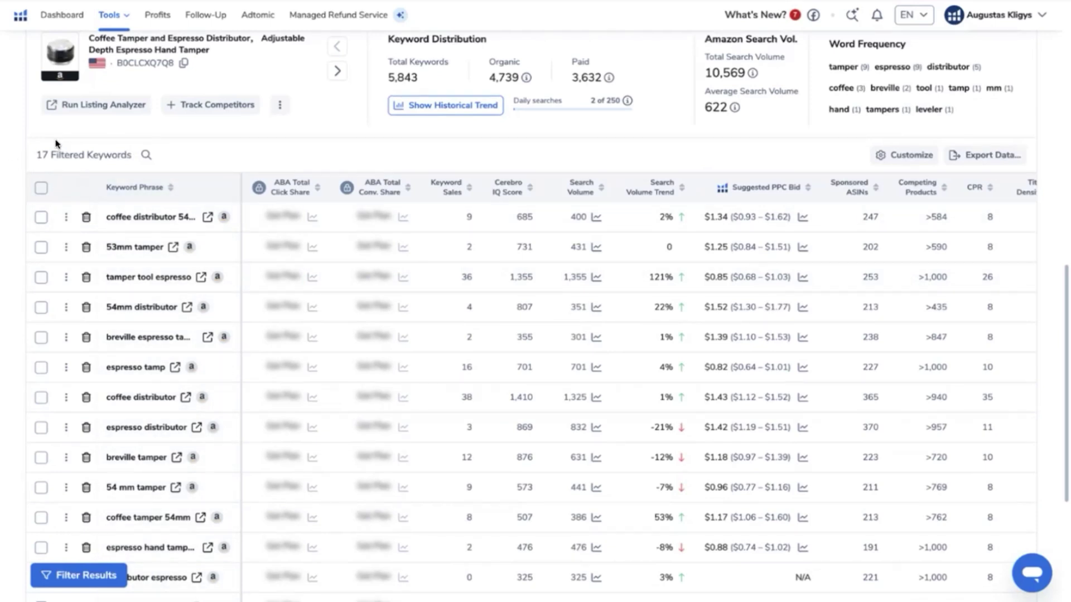
- Tick the tamper tool espresso, 54mm distributor and coffee tamper 54mm keywords
scroll(164, 249, down, 5)
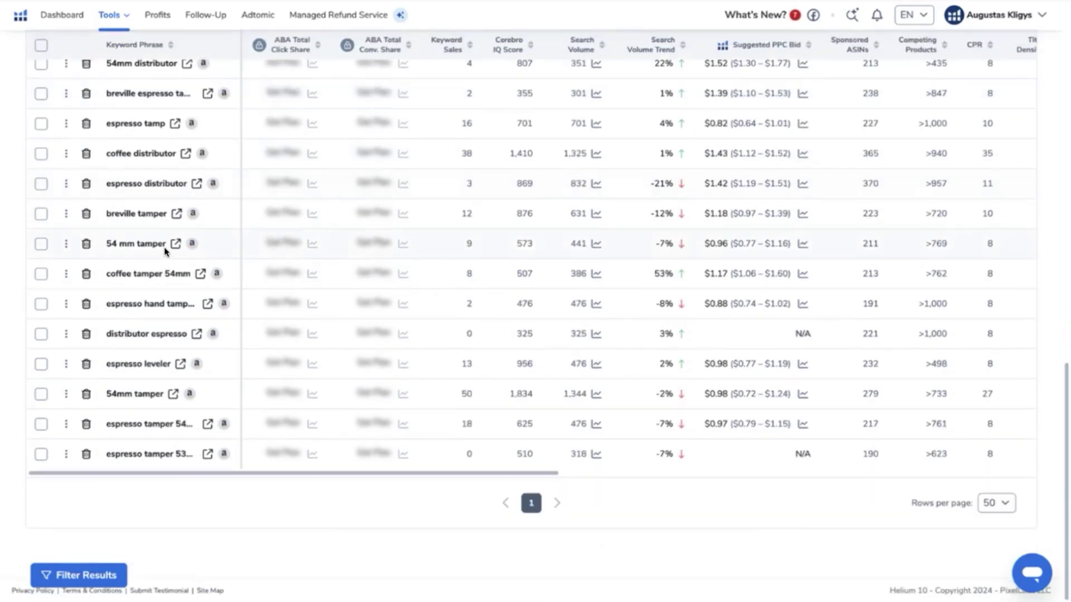
scroll(164, 247, up, 6)
scroll(636, 230, down, 2)
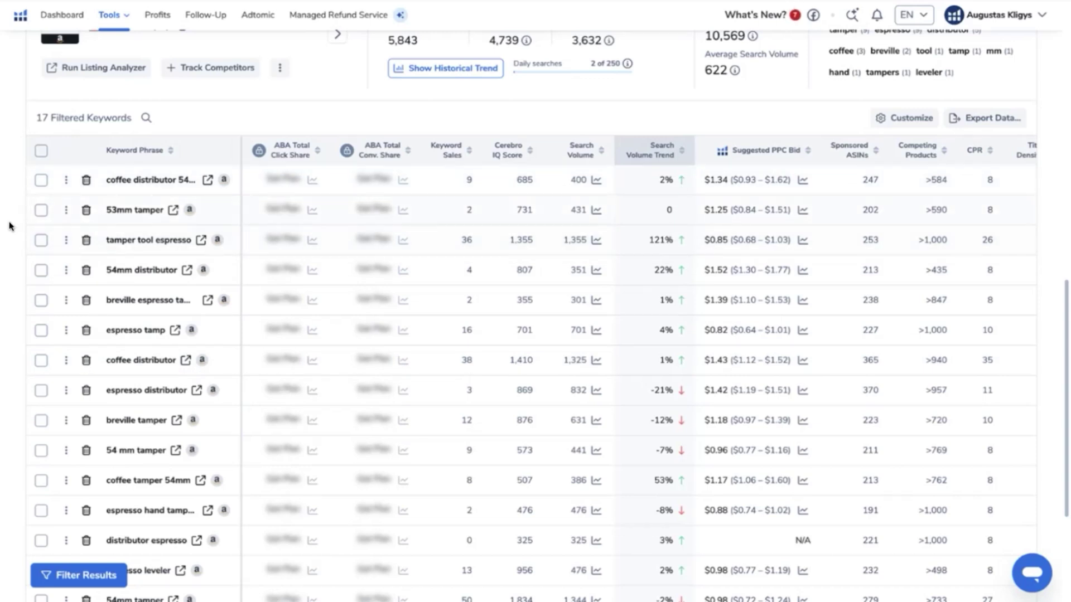
click(40, 241)
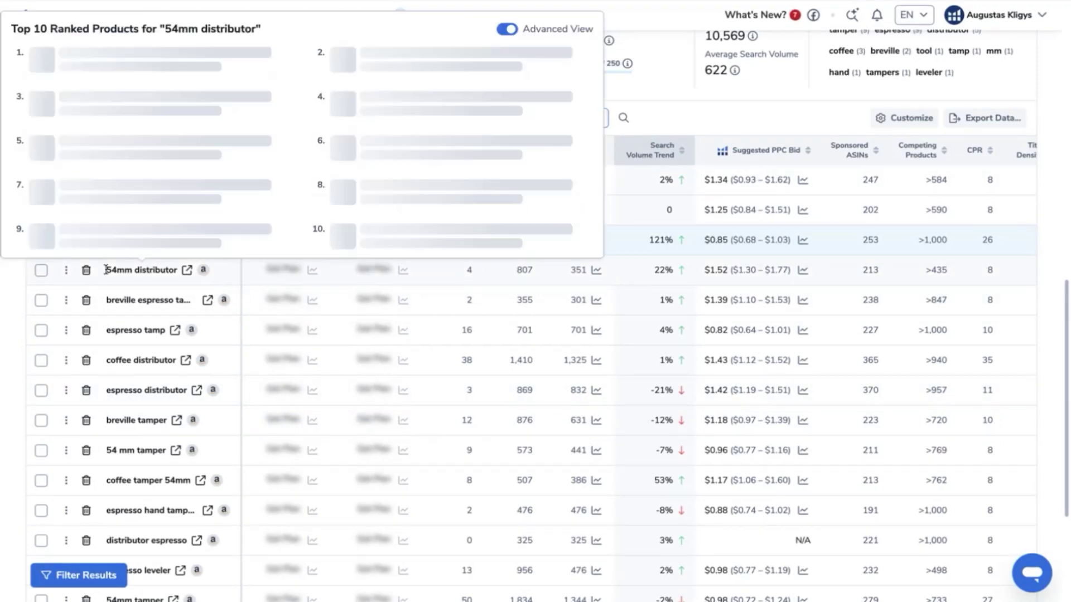
click(42, 270)
scroll(104, 283, down, 1)
click(42, 416)
- Tick the distributor espresso and espresso leveler keywords while reviewing the rank columns
scroll(391, 446, down, 3)
drag(625, 473, 913, 471)
drag(771, 473, 312, 471)
click(41, 334)
click(41, 364)
drag(168, 473, 627, 471)
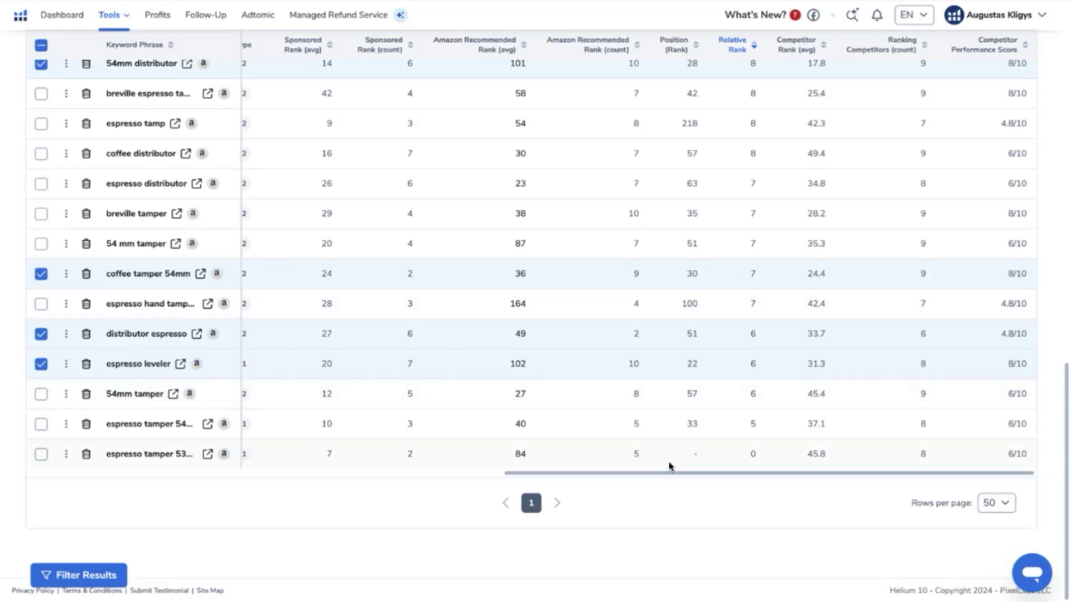
drag(671, 477, 195, 474)
- Scroll the 878-keyword Cerebro results for B0CHB3F7MG to reach the Single Product Search panel
scroll(491, 165, up, 15)
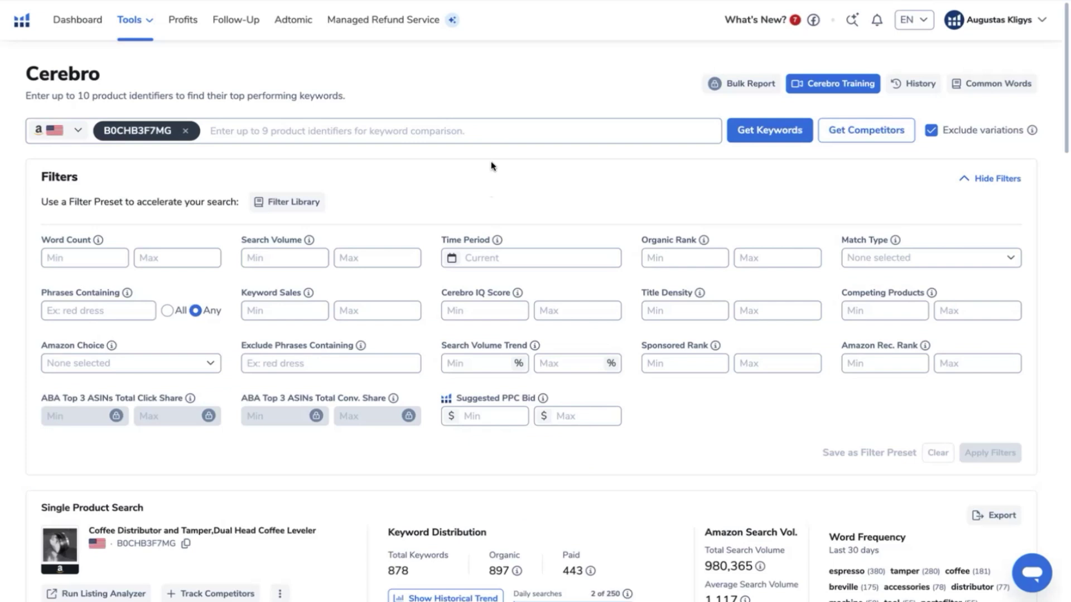
scroll(491, 165, down, 10)
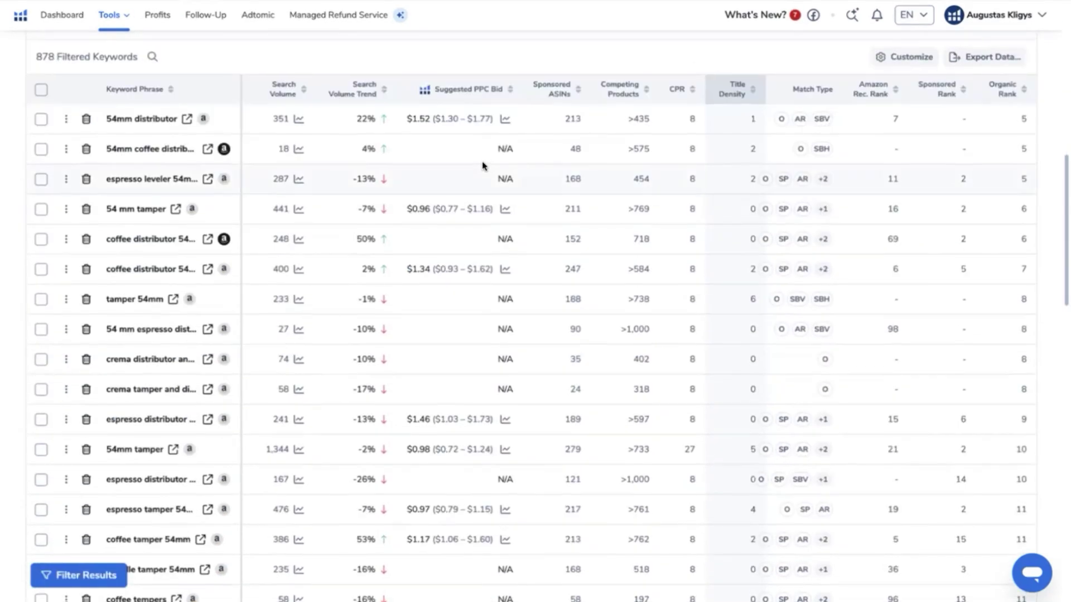
scroll(484, 165, up, 3)
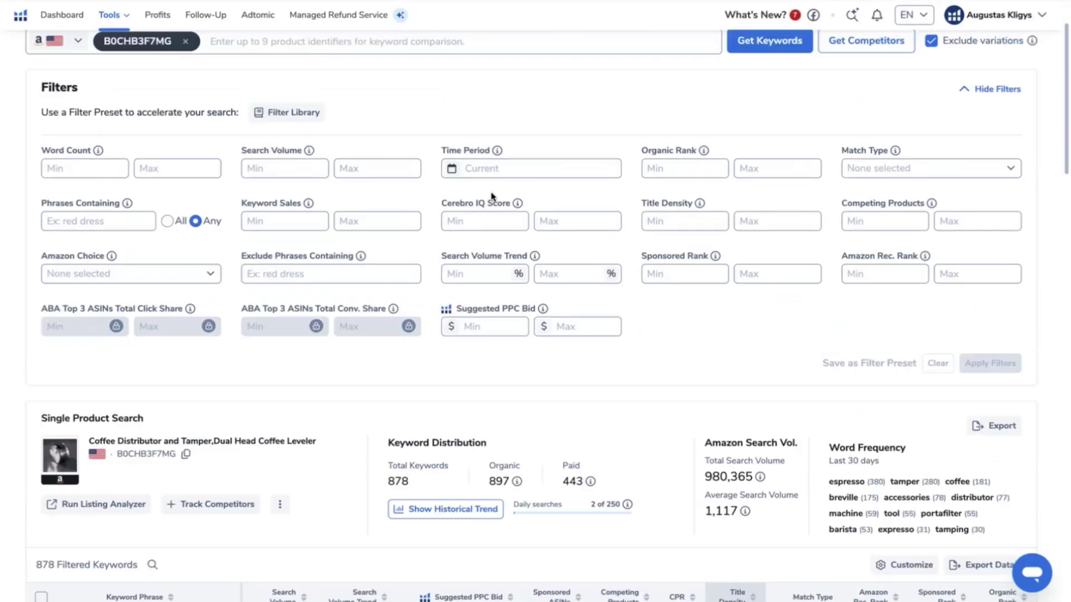
scroll(493, 165, down, 7)
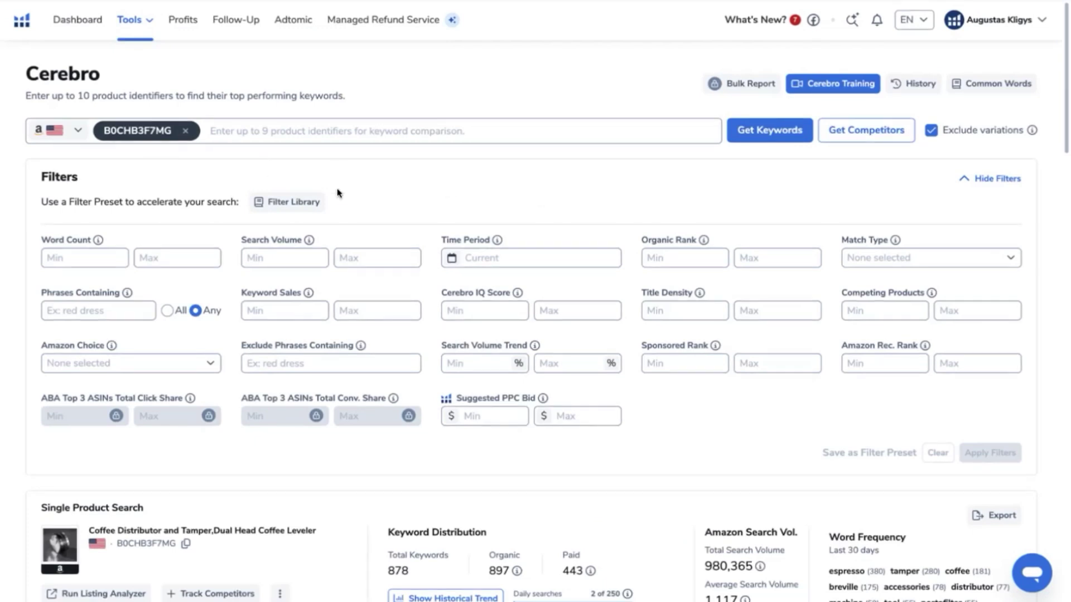
scroll(468, 193, down, 2)
scroll(491, 193, up, 2)
scroll(488, 167, down, 10)
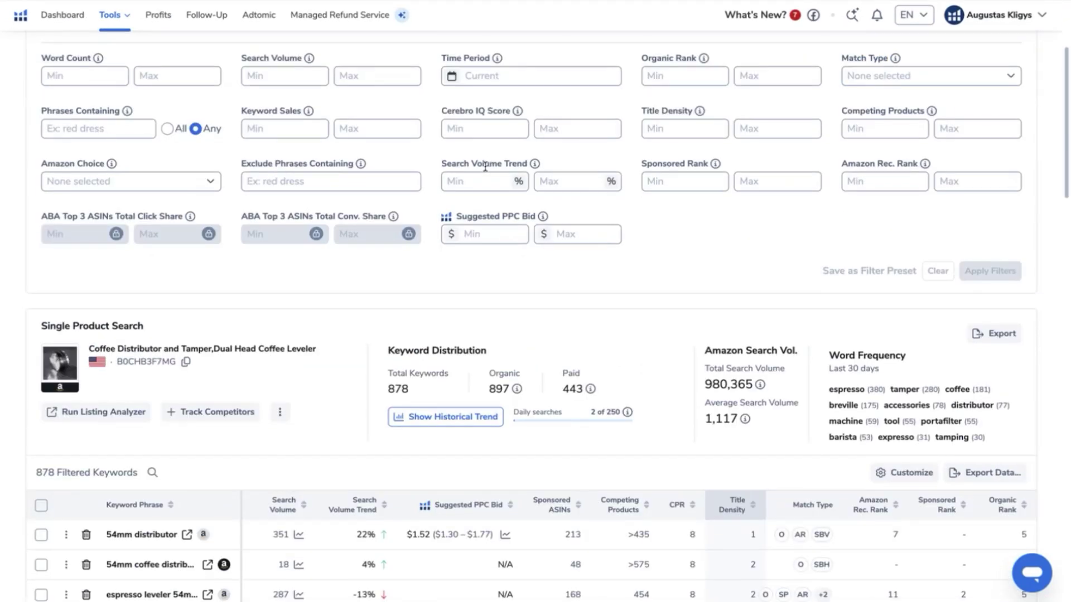
scroll(485, 167, up, 3)
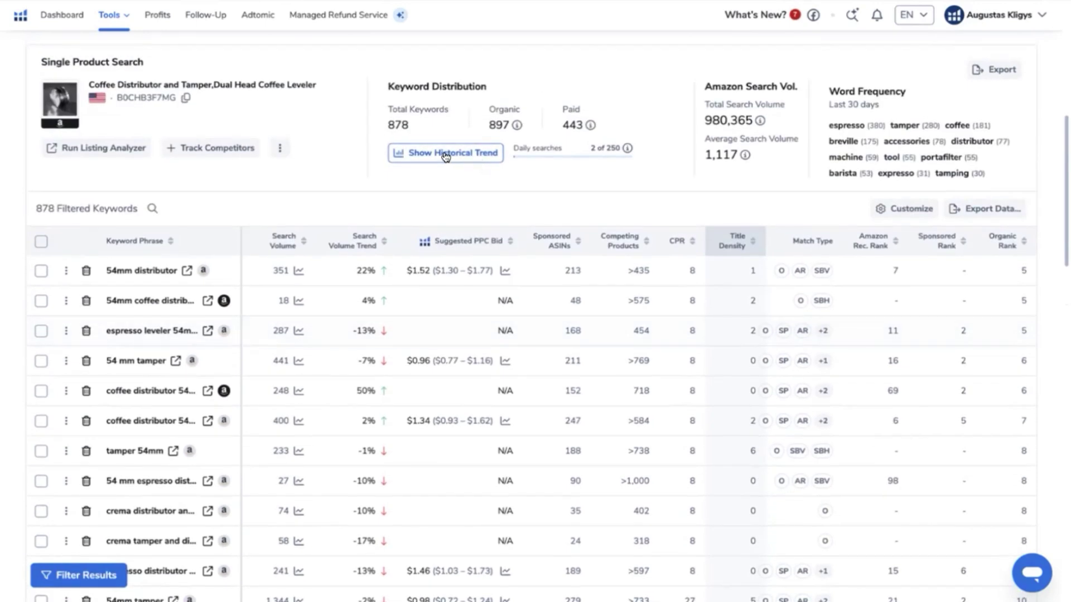
- Show the MATOW distributor's 24-month Historical Trend, comparing organic versus sponsored keywords by type
click(432, 153)
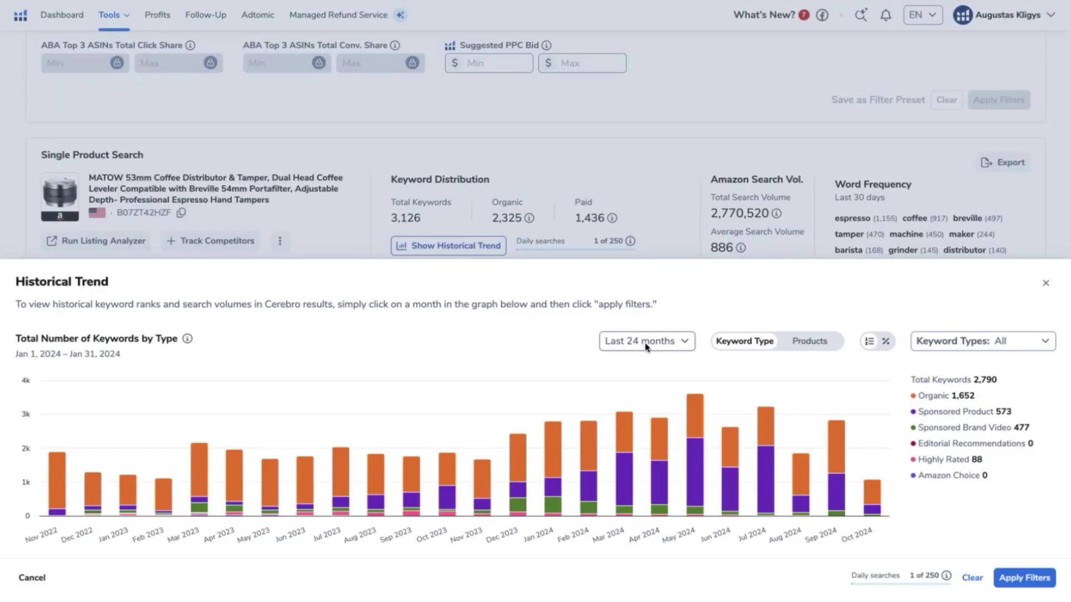
click(646, 342)
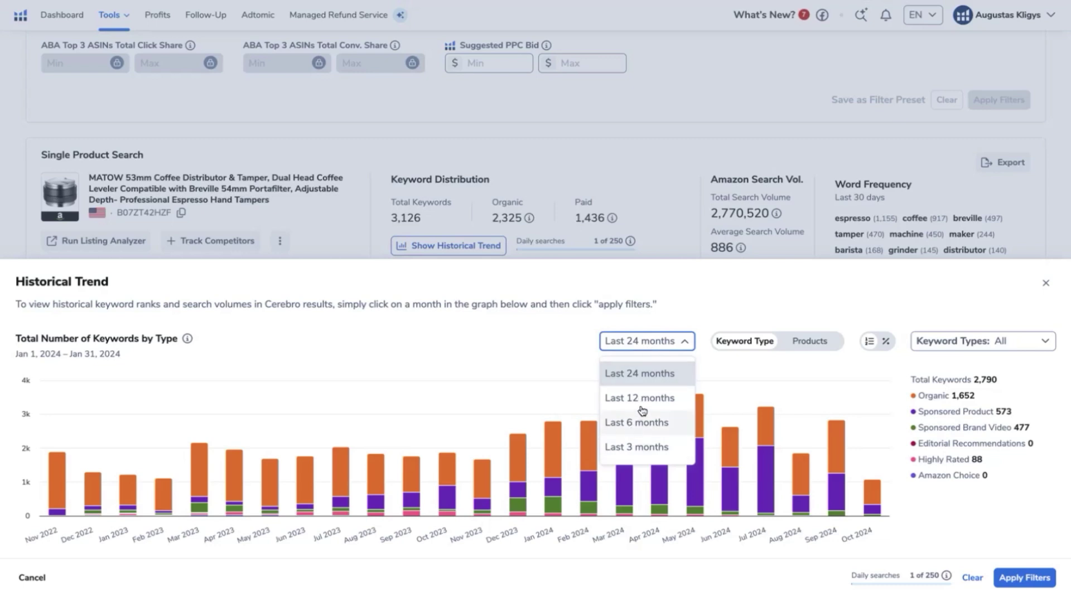
click(801, 344)
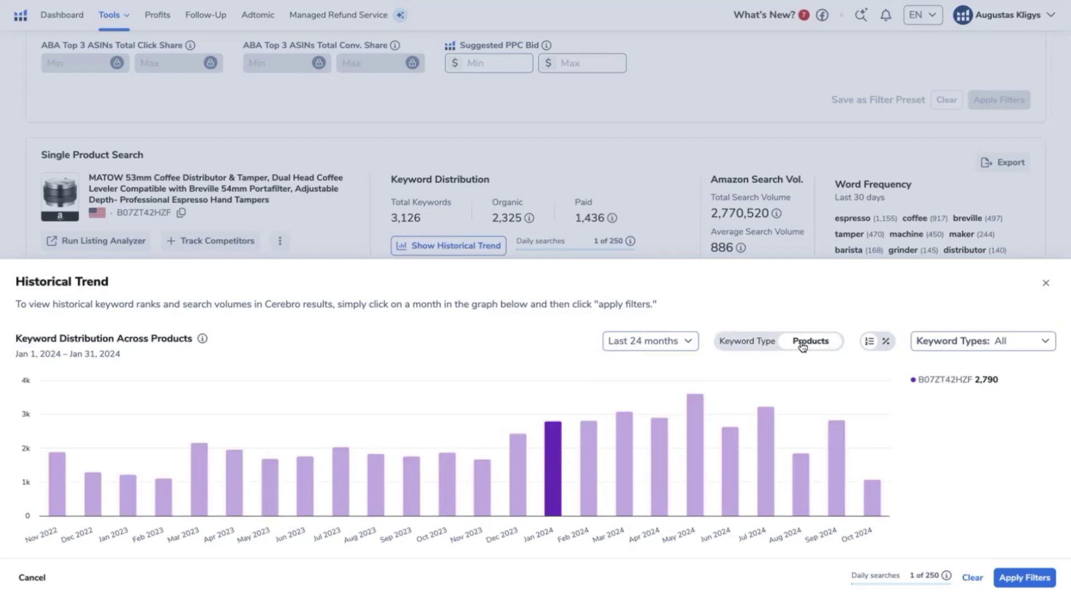
click(756, 343)
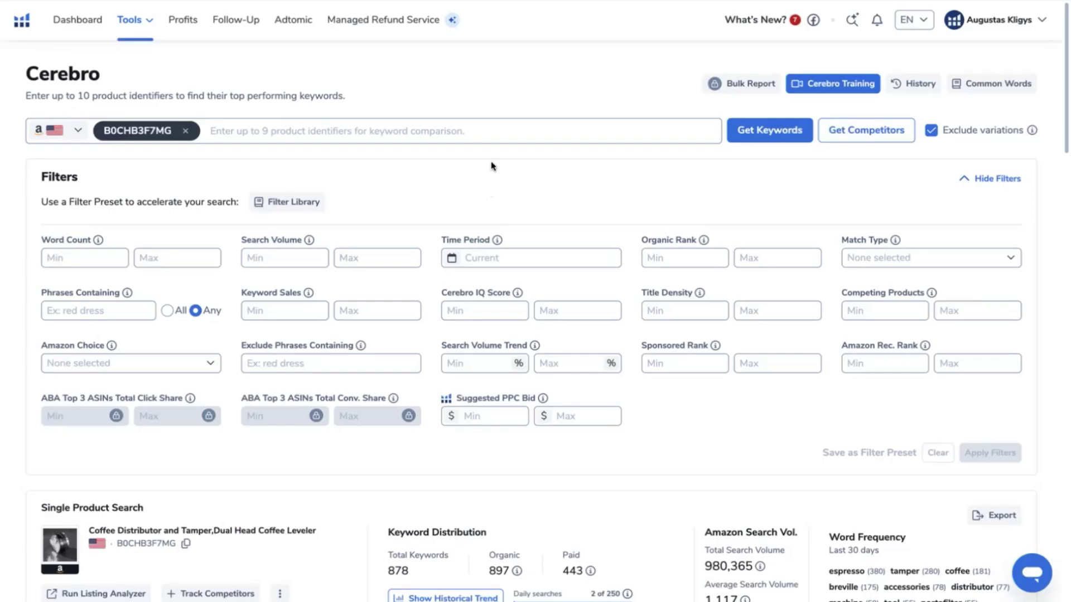
- Open the dual-head distributor's Historical Trend and pick June 2024: 979 keywords, 279 organic, 277 sponsored
scroll(491, 166, down, 10)
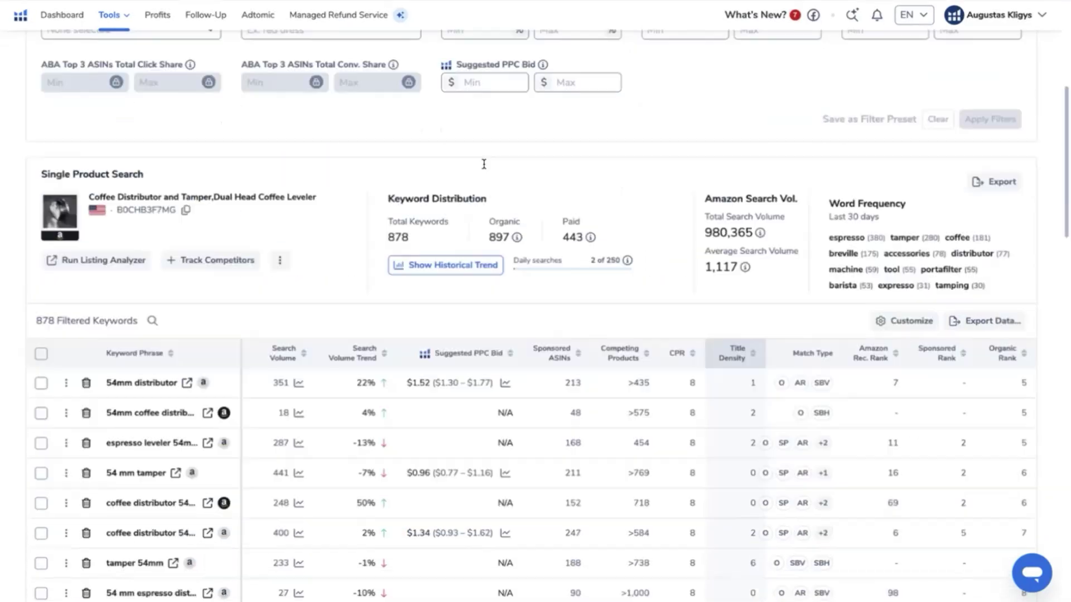
scroll(483, 165, up, 3)
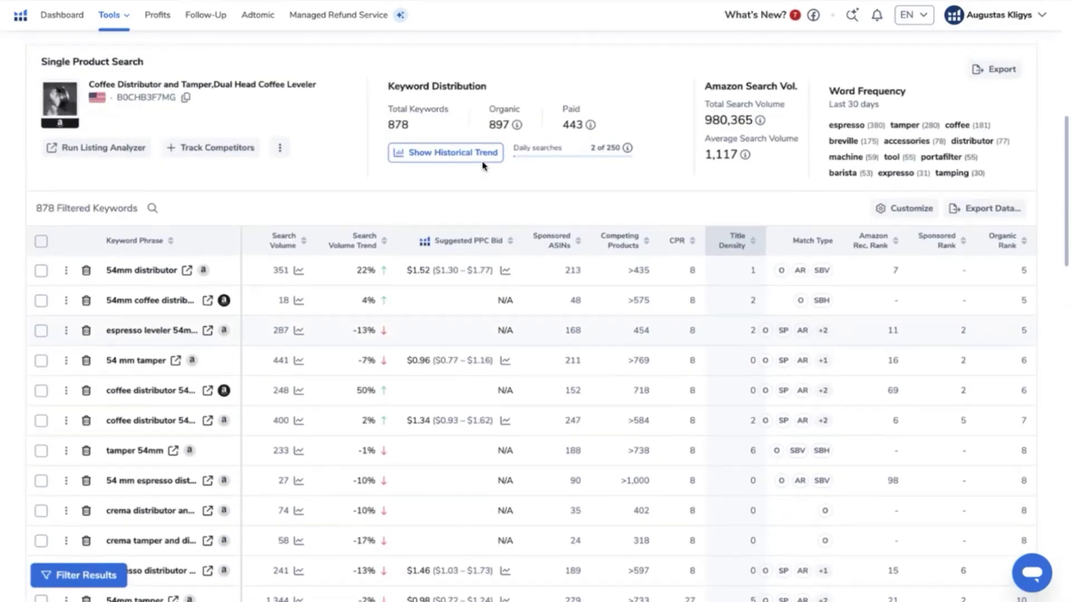
click(431, 153)
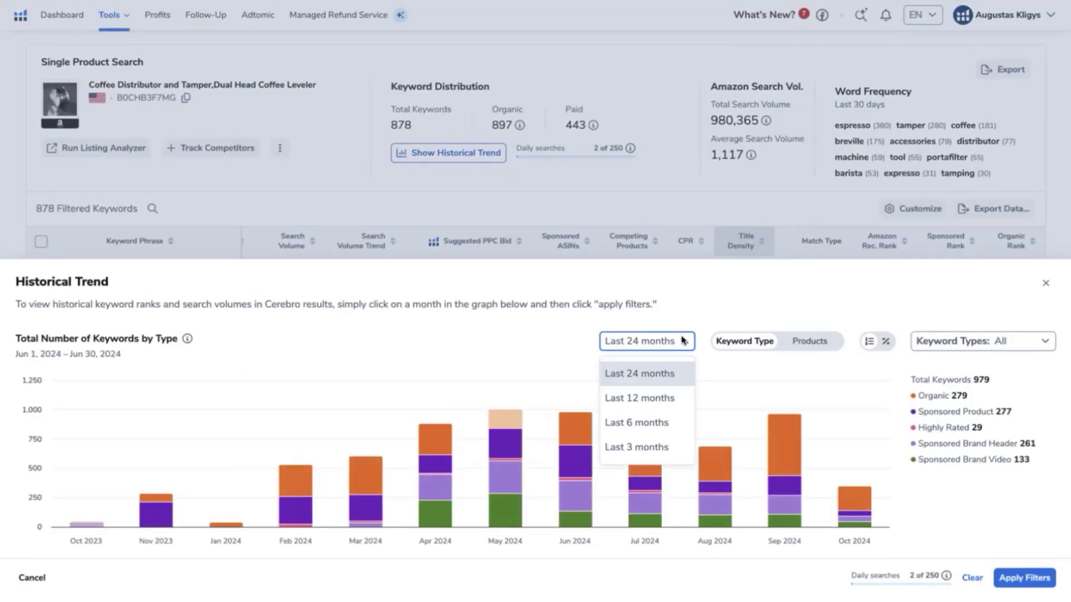
mouse_move(149, 514)
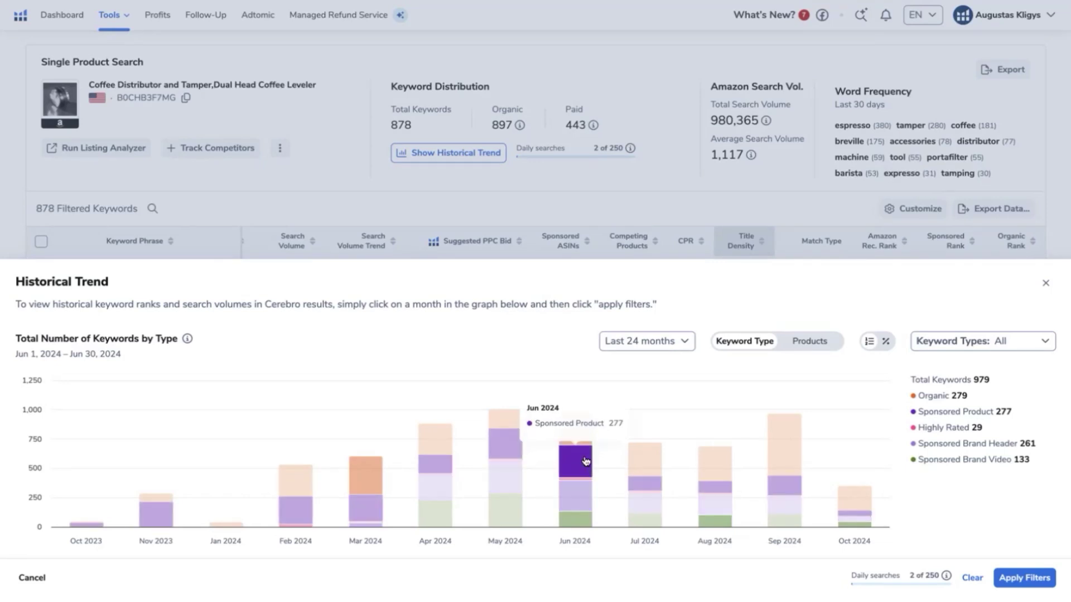
click(586, 461)
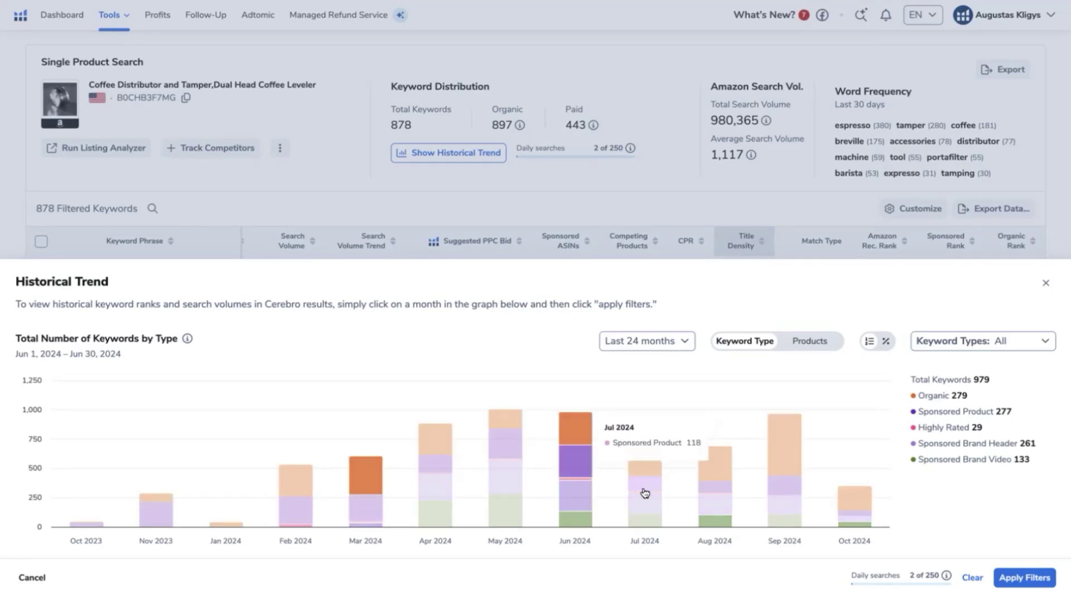